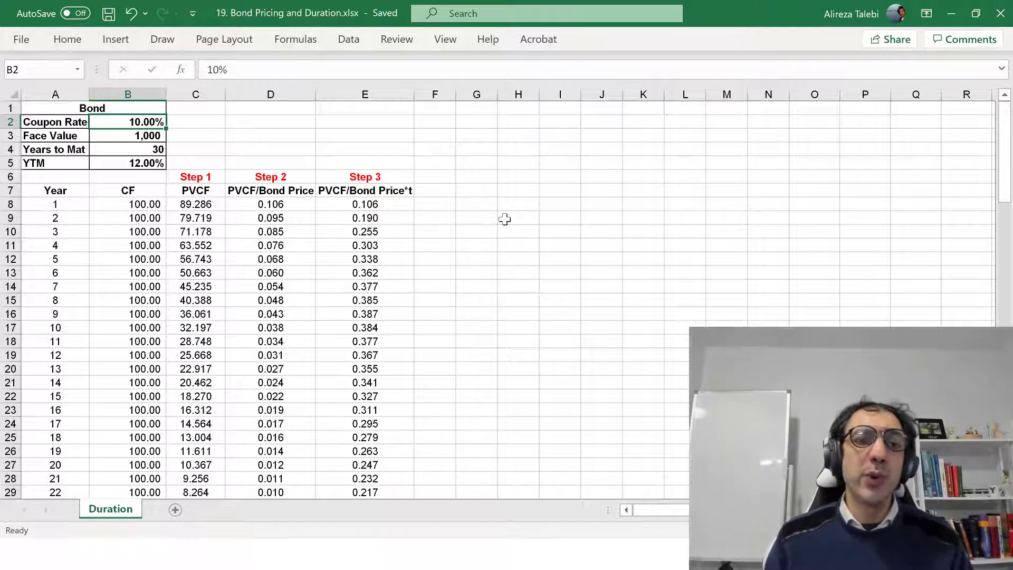
Inspect the cash flow formulas in the CF column for year 1 (B8) and the final year 30 (B37)
left_click(127, 204)
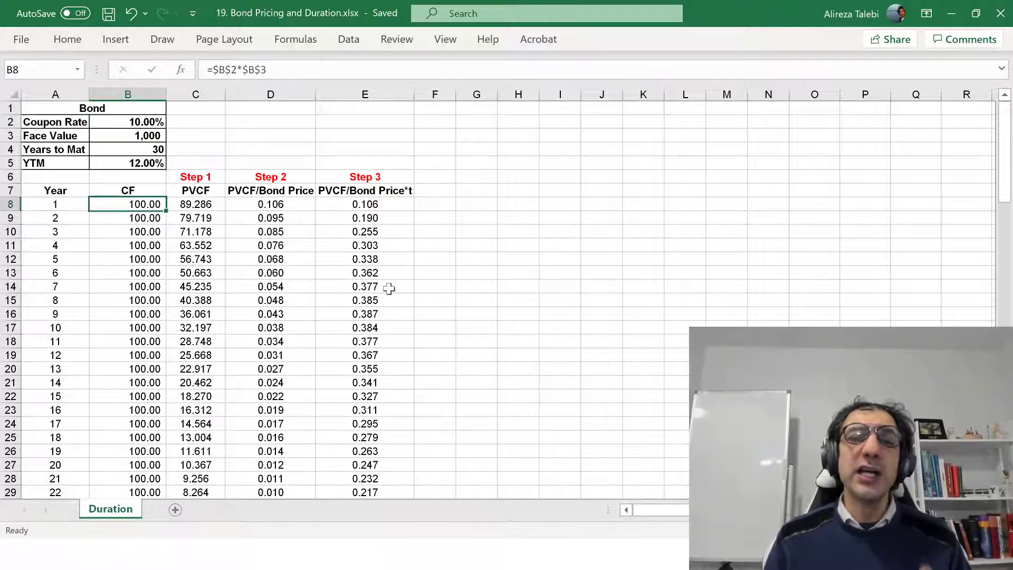
key("F2")
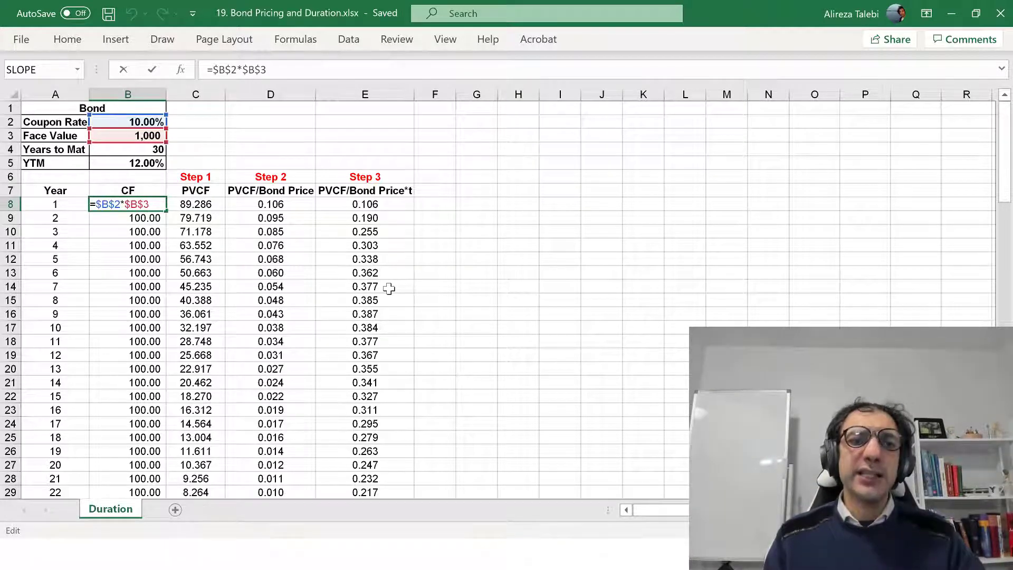
key("Escape")
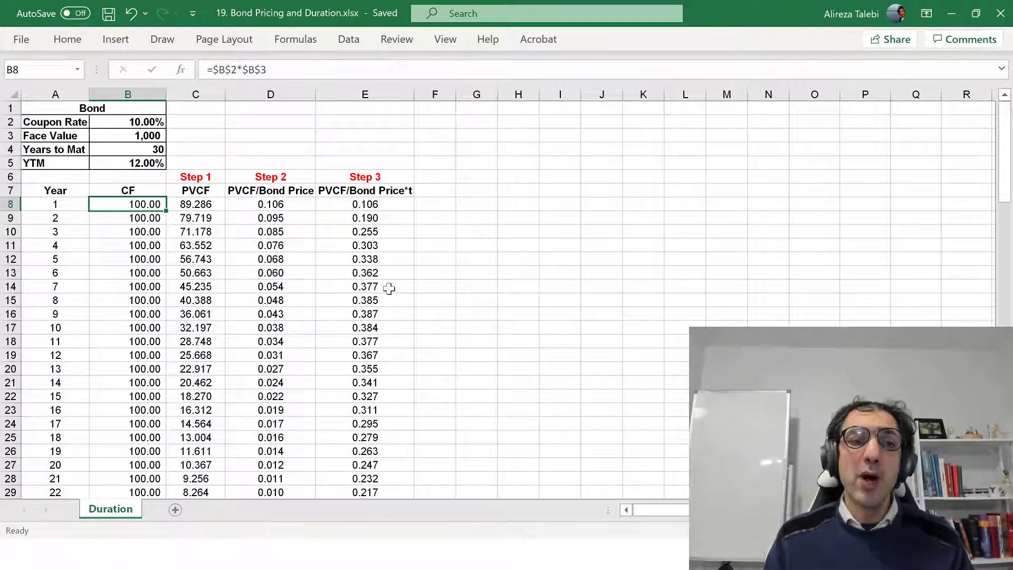
key("Down")
key("Down")
key("Down")
key("Down")
key("Down")
key("Down")
key("Down")
key("Down")
key("Down")
key("Down")
key("Down")
key("Down")
key("Down")
key("Down")
key("Down")
key("Down")
key("Down")
key("Down")
key("Down")
key("Down")
key("Down")
key("Down")
key("Down")
key("Down")
key("Down")
key("Down")
key("Down")
key("Down")
key("Down")
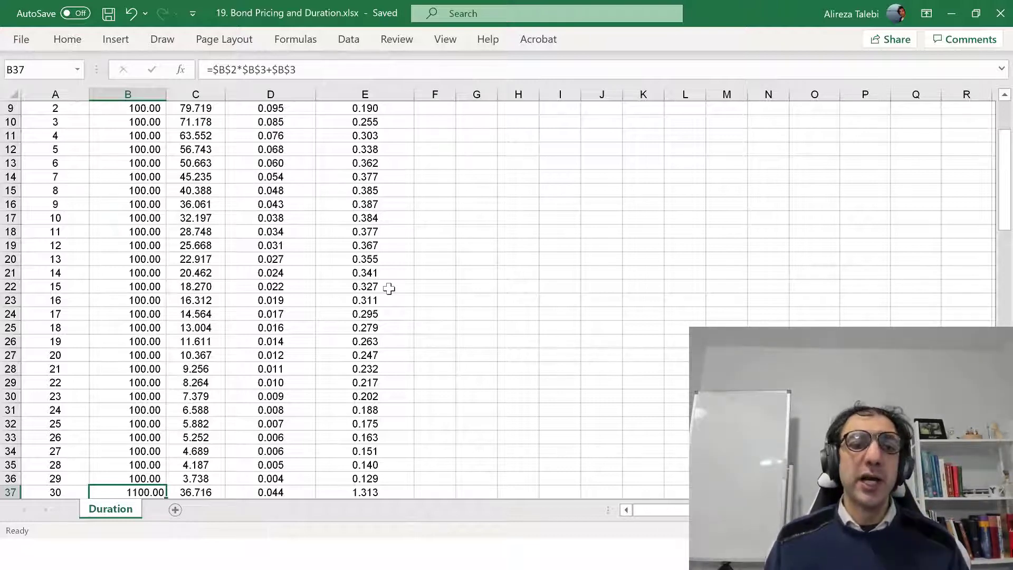
scroll(154, 193, "up", 3)
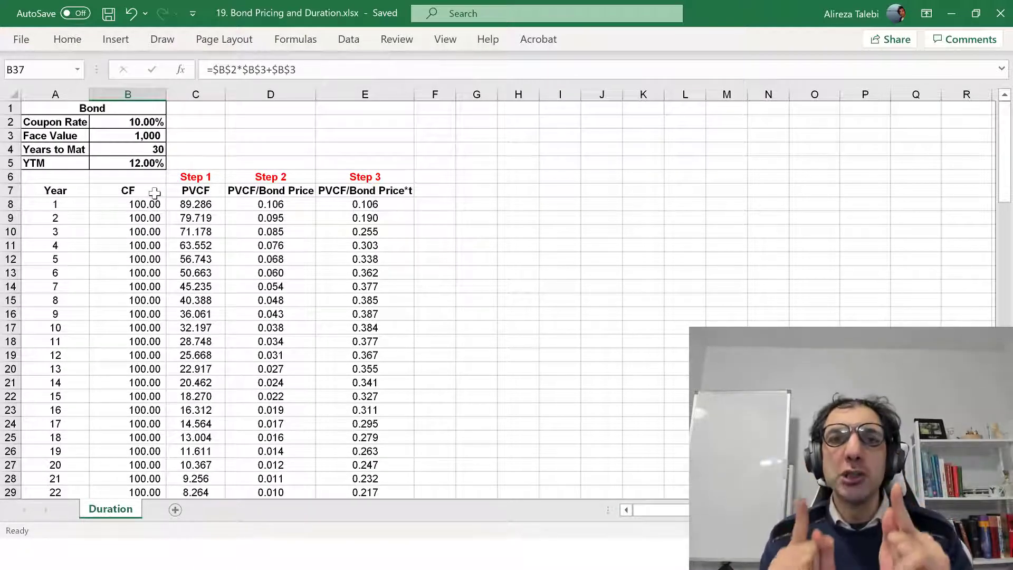
Examine the PVCF formulas for years 1 and 2 in C8 and C9 and the cells they reference
left_click(193, 191)
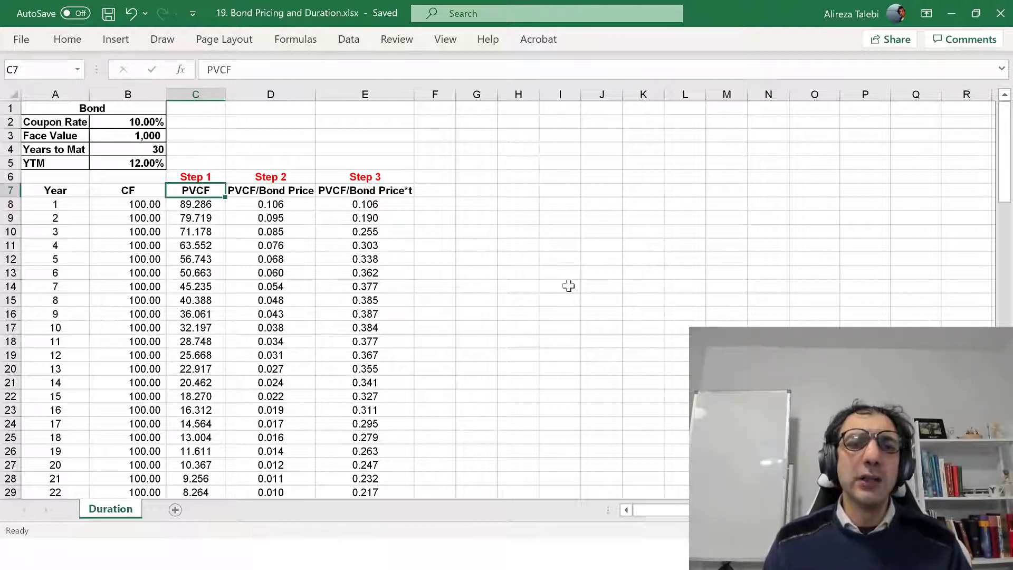
key("Down")
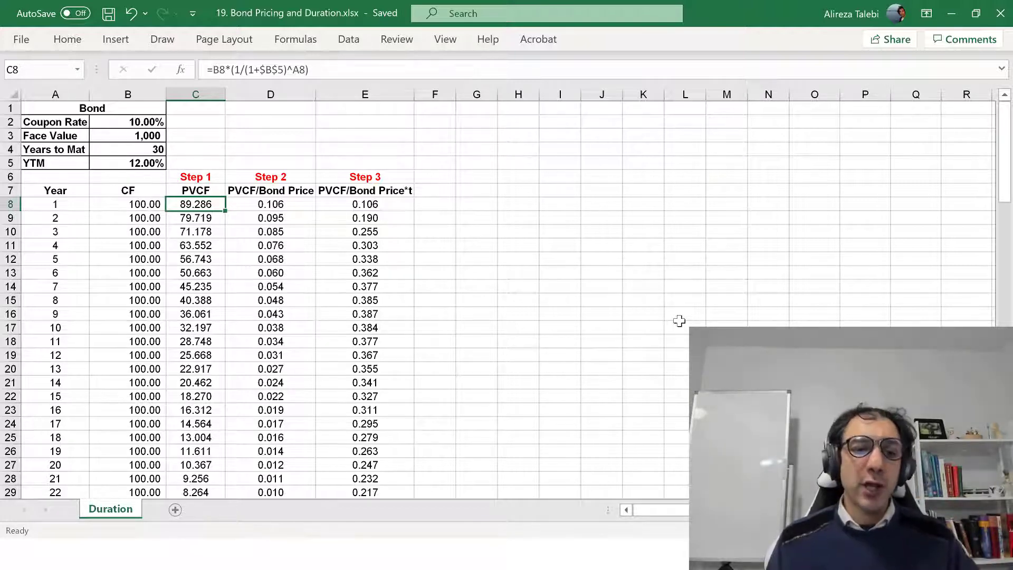
key("F2")
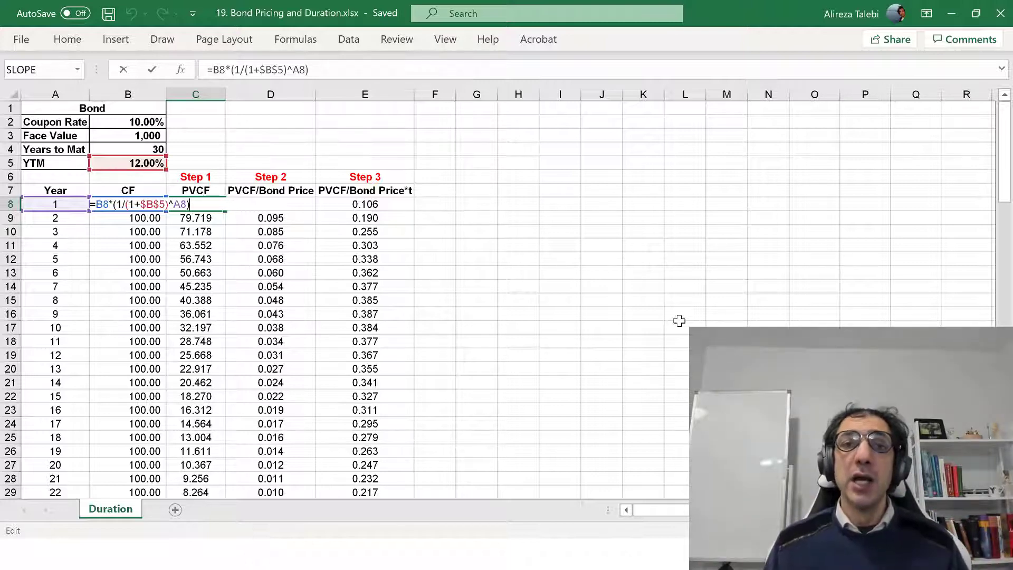
key("ctrl+Return")
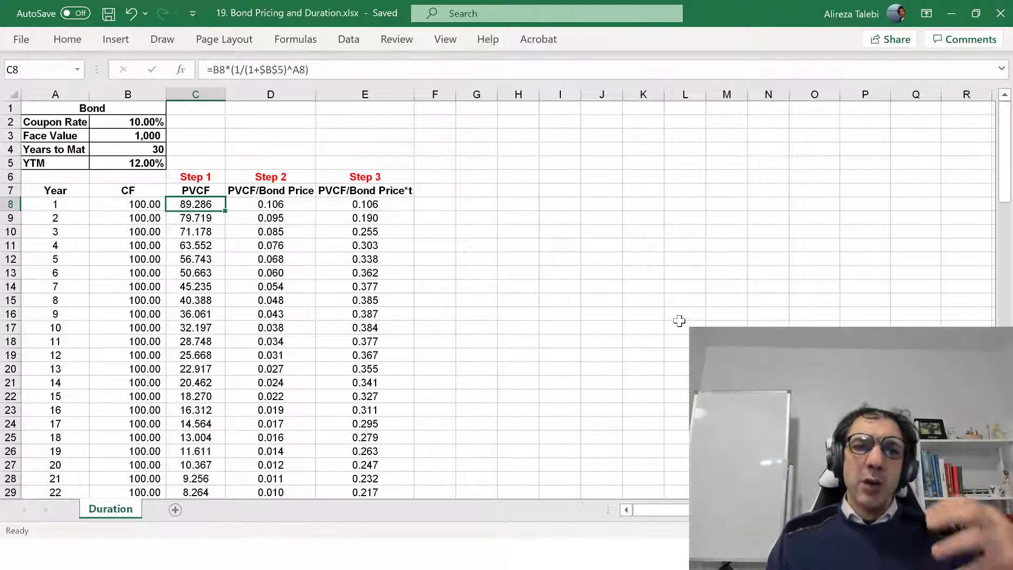
key("Down")
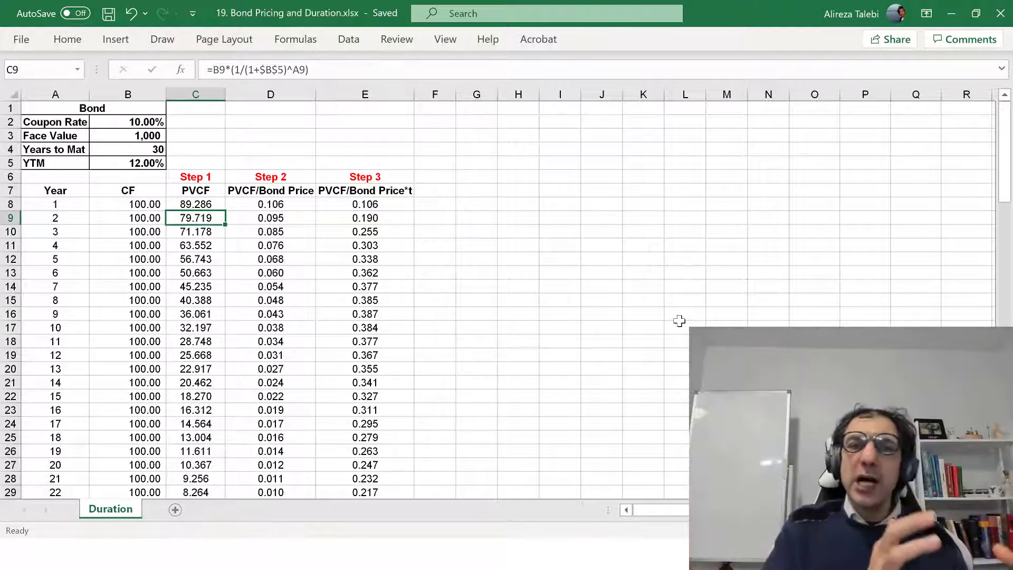
key("F2")
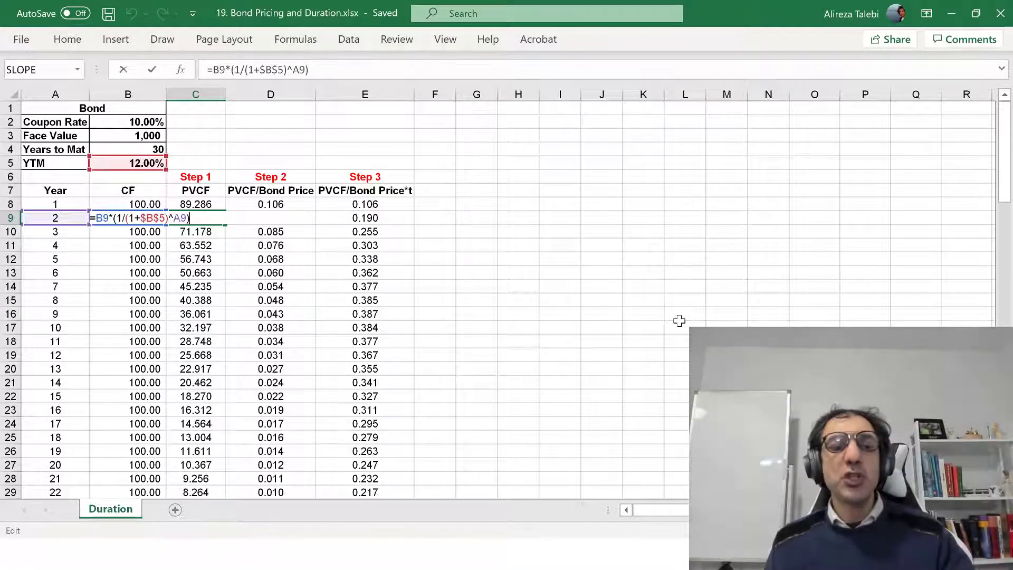
key("Escape")
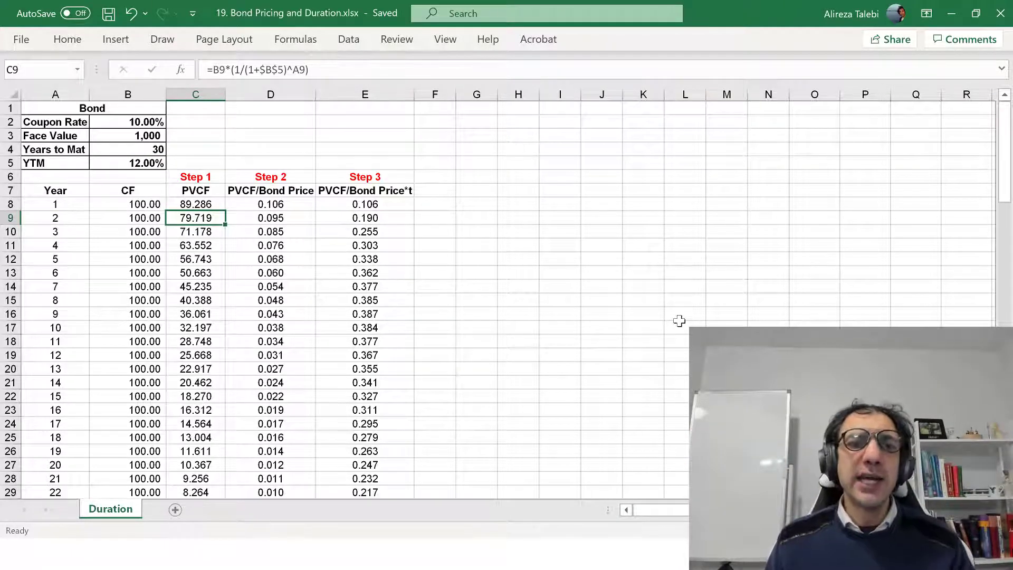
key("Up")
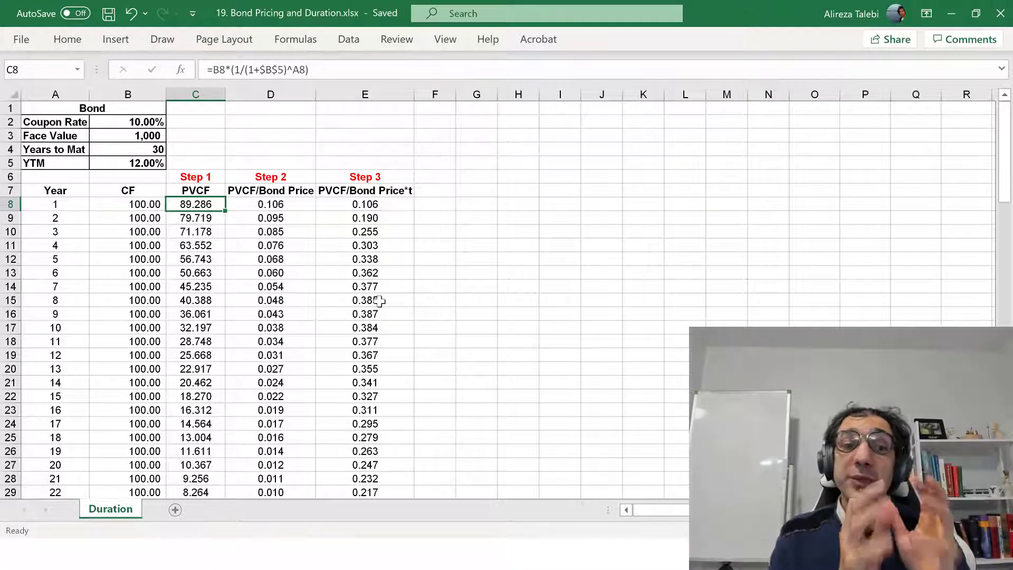
Inspect the bond price formula in C38 and the range of present values it references
key("Right")
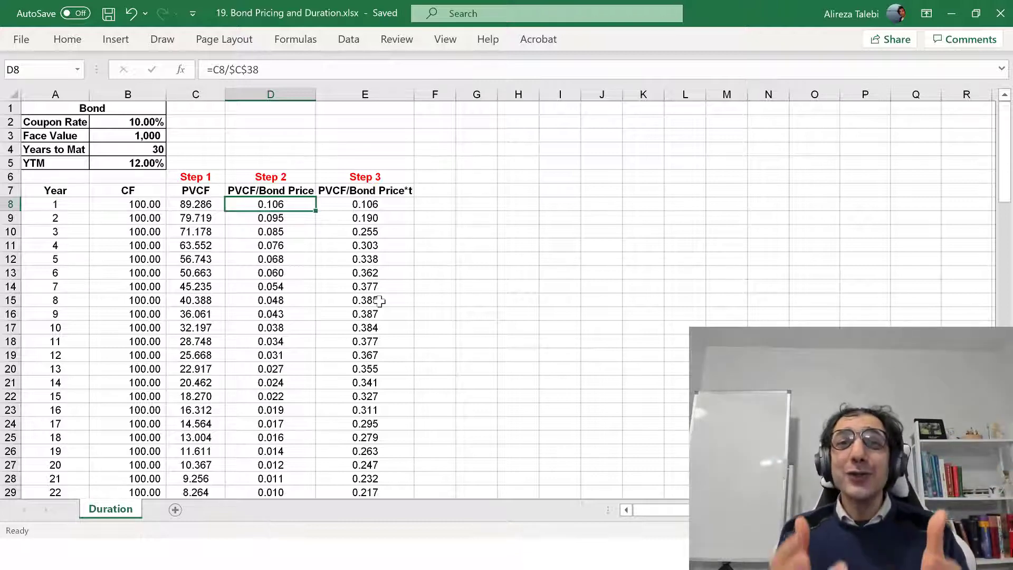
left_click(180, 270)
scroll(217, 377, "down", 5)
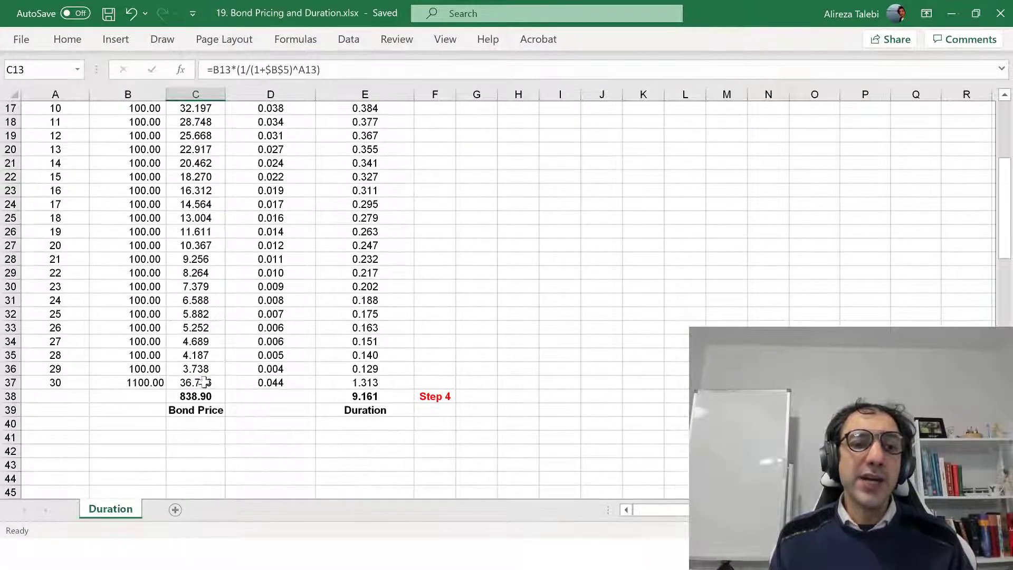
left_click(180, 396)
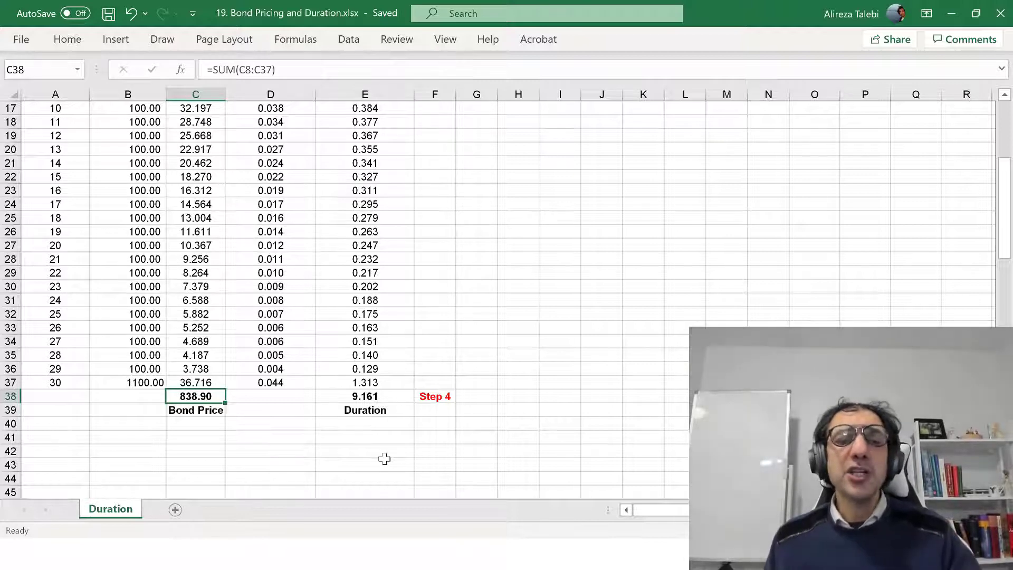
key("F2")
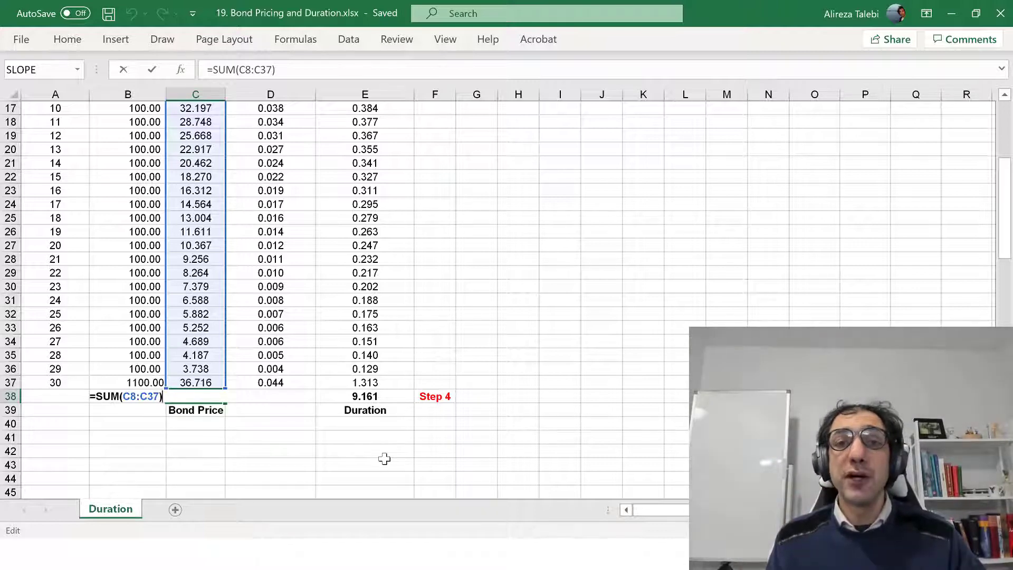
key("ctrl+Return")
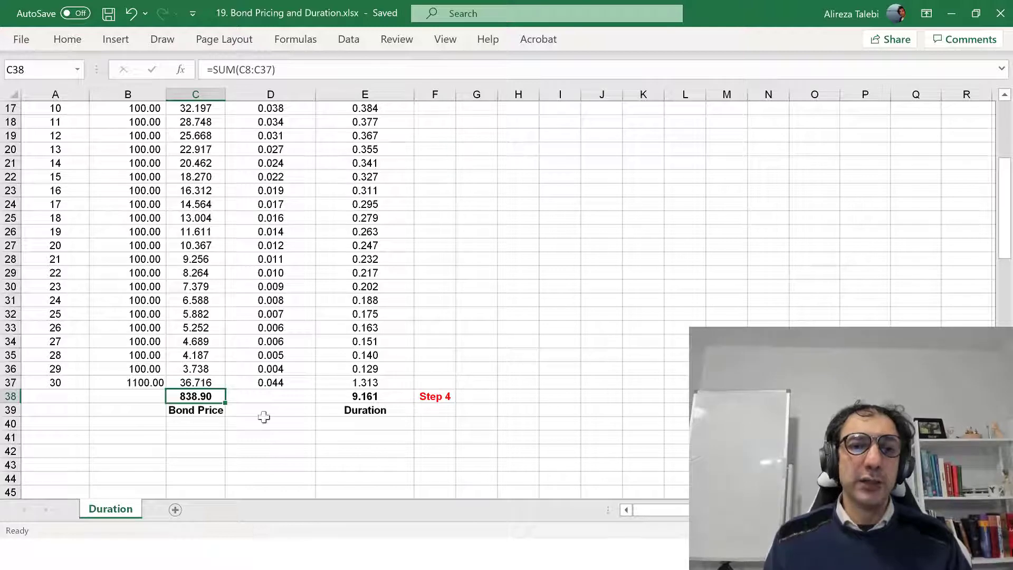
Examine the Step 2 PVCF/Bond Price formula for year 1 in D8, tracing its references to the PVCF and bond price cells
scroll(454, 298, "up", 5)
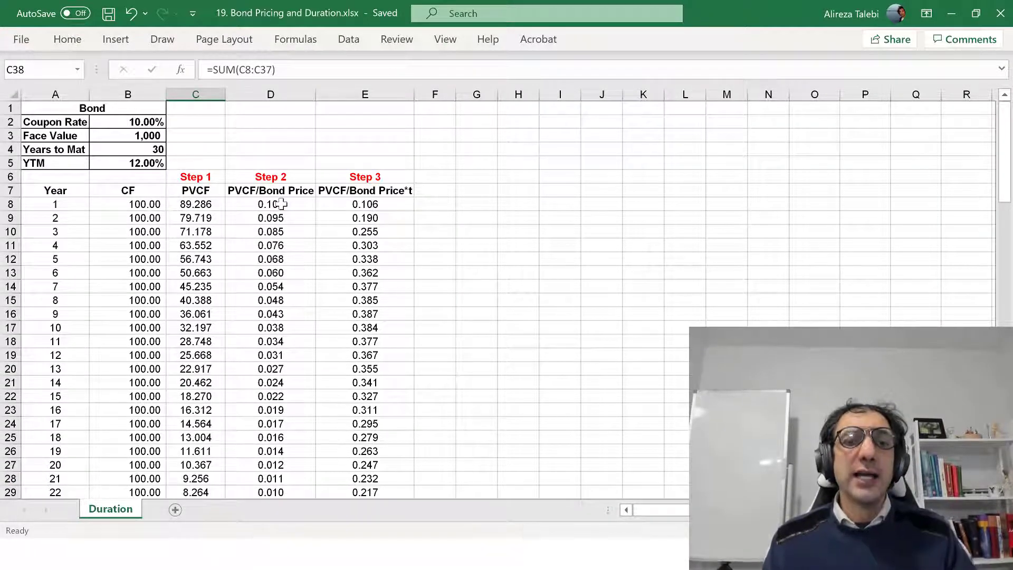
left_click(277, 180)
left_click(279, 207)
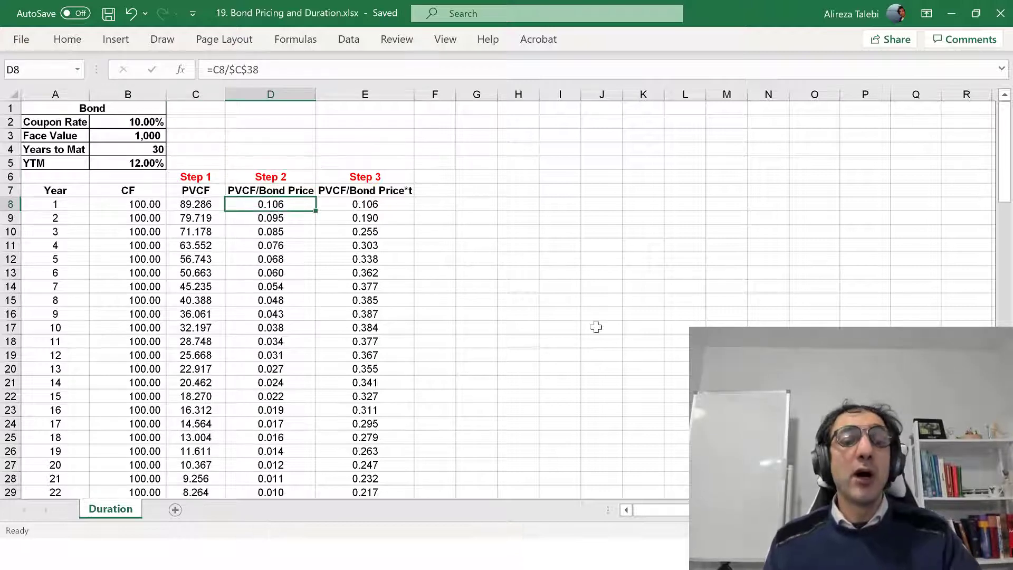
key("F2")
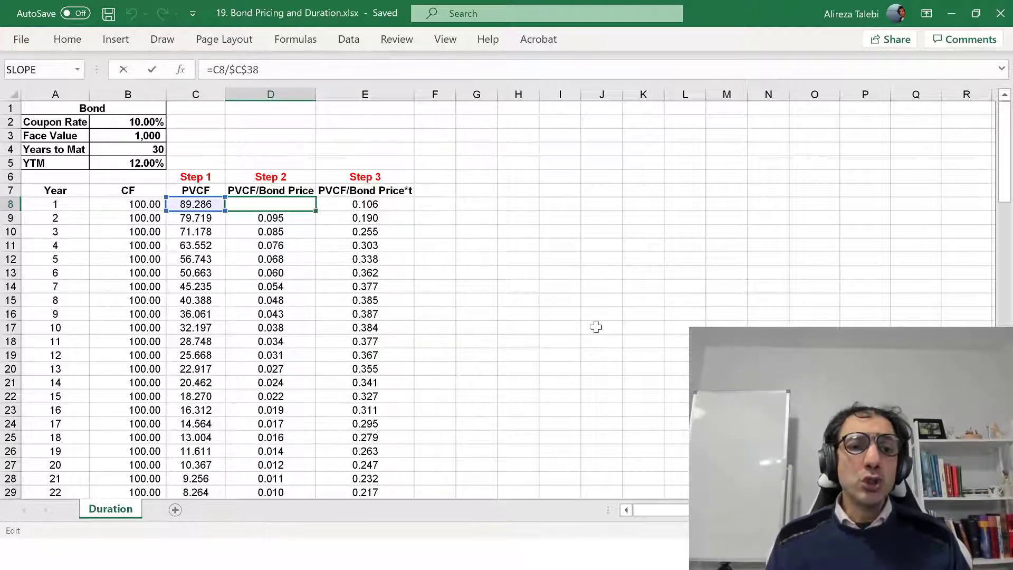
scroll(596, 327, "down", 3)
scroll(595, 327, "down", 1)
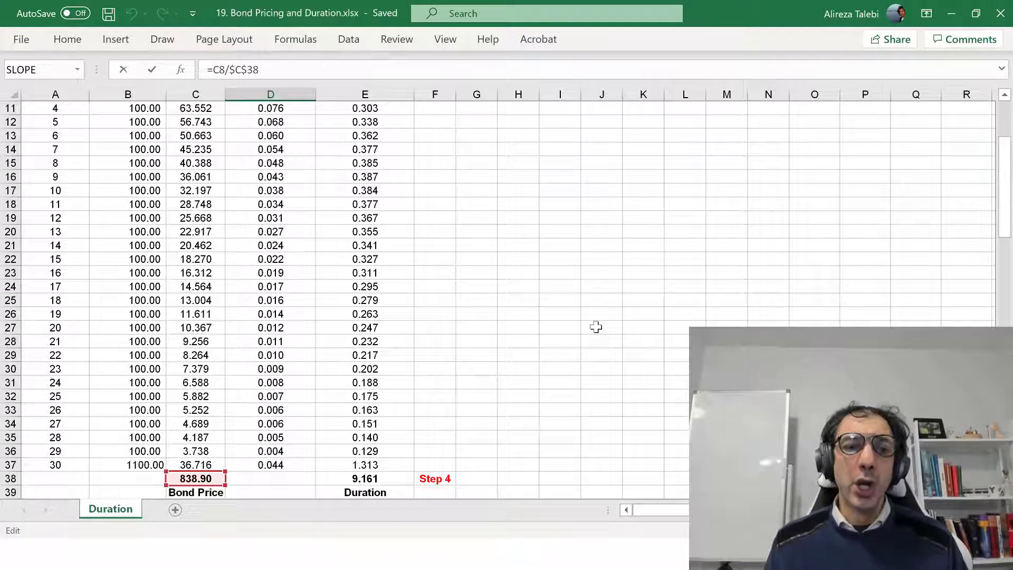
scroll(596, 327, "up", 4)
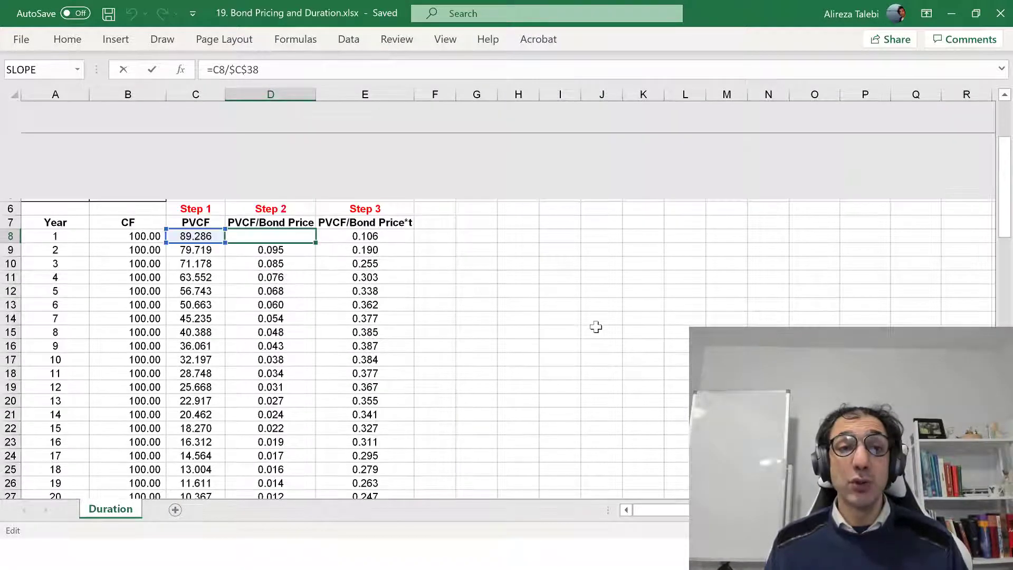
key("ctrl+Return")
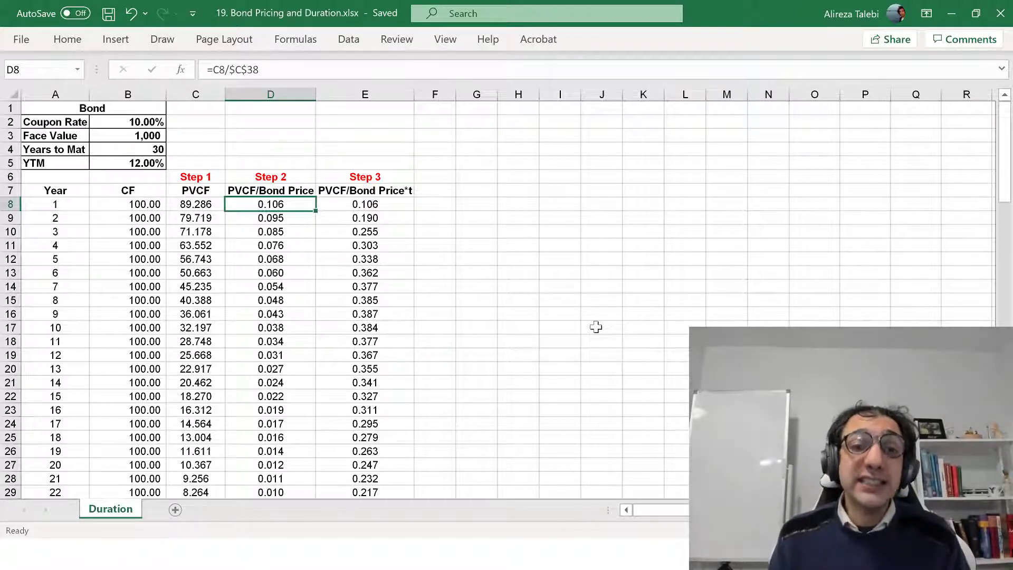
Inspect the Step 3 PVCF/Bond Price*t formulas for years 1 to 3 in E8, E9 and E10
key("Right")
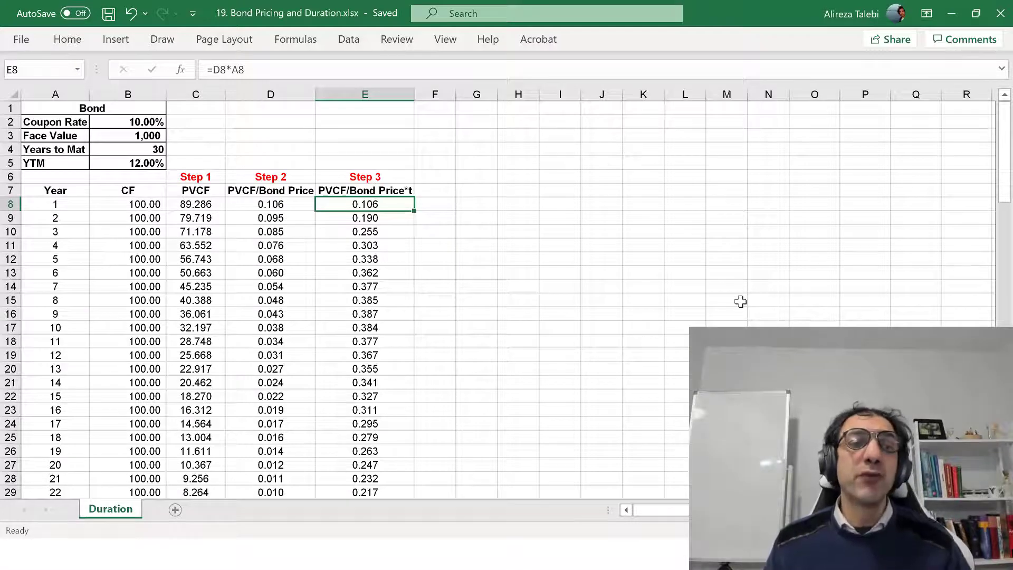
key("F2")
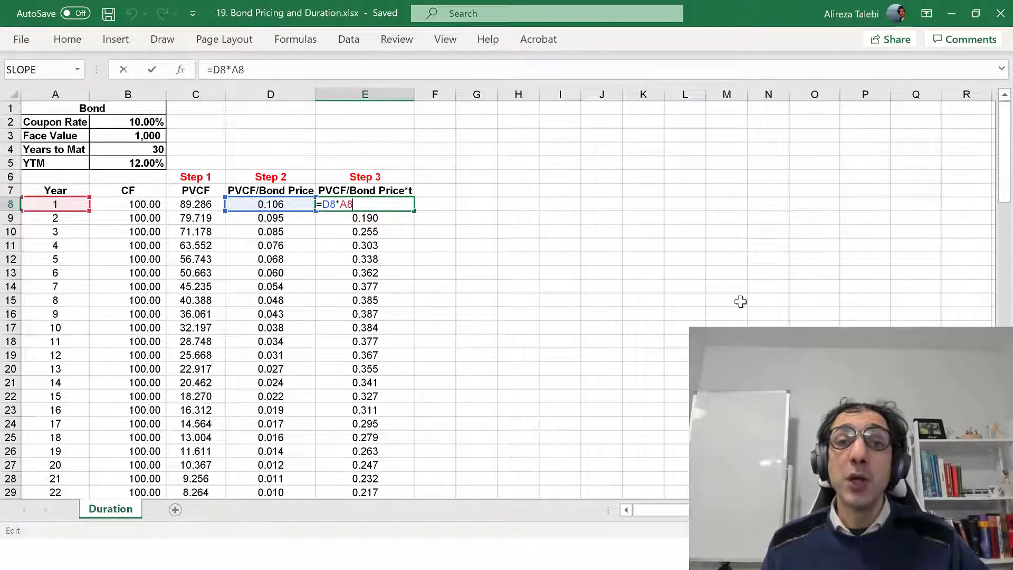
key("ctrl+Return")
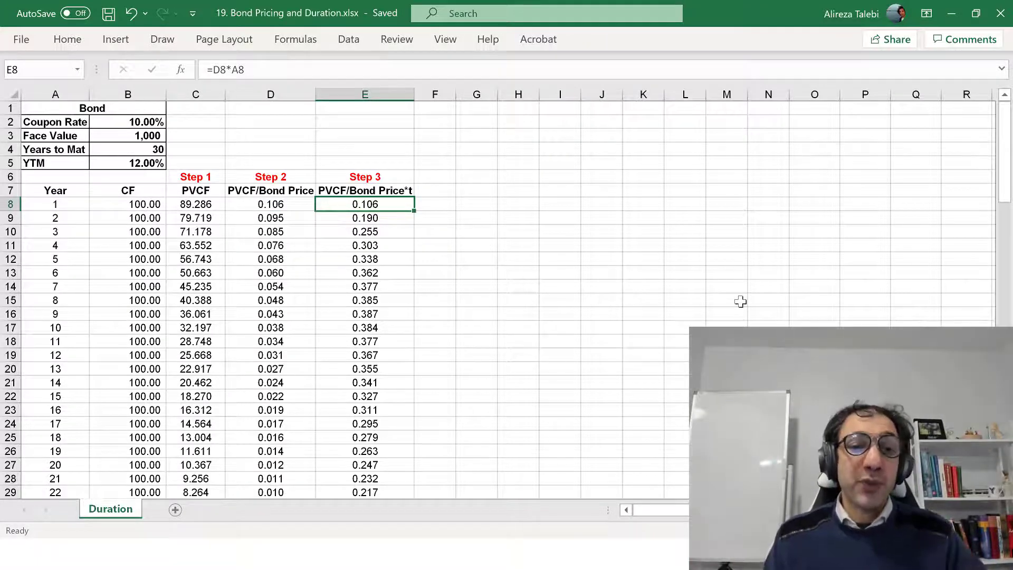
key("Down")
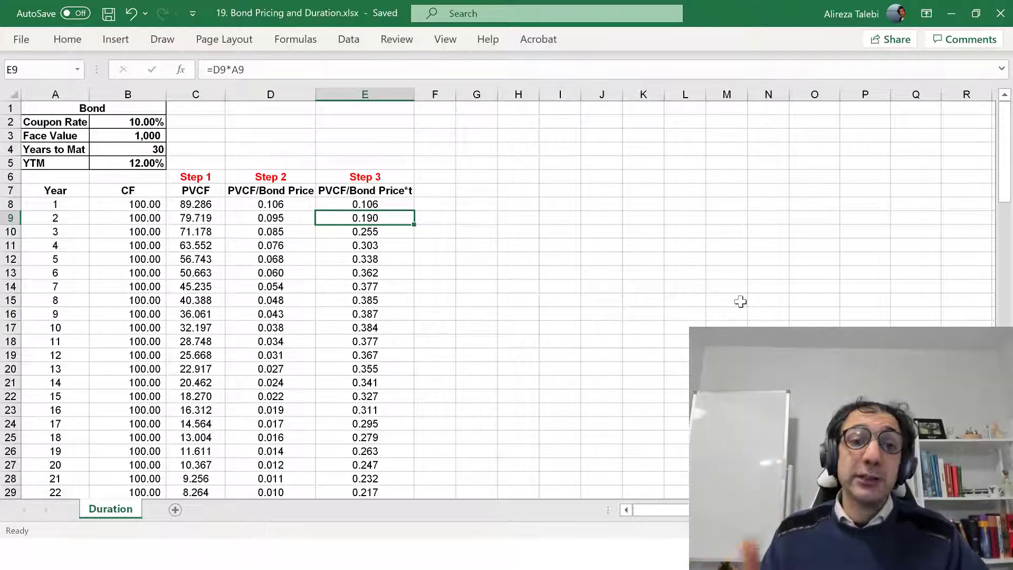
key("F2")
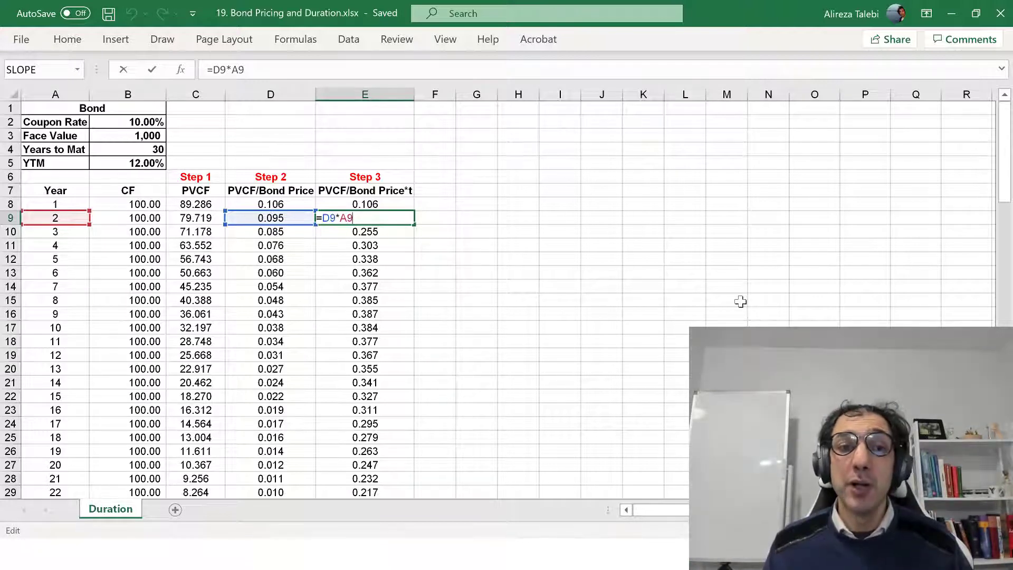
key("ctrl+Return")
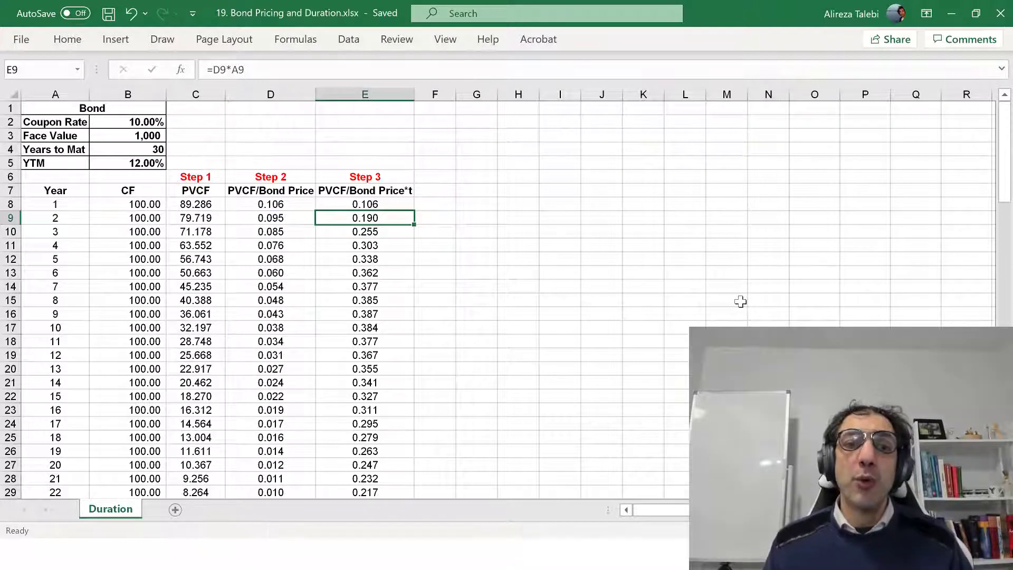
key("Down")
key("F2")
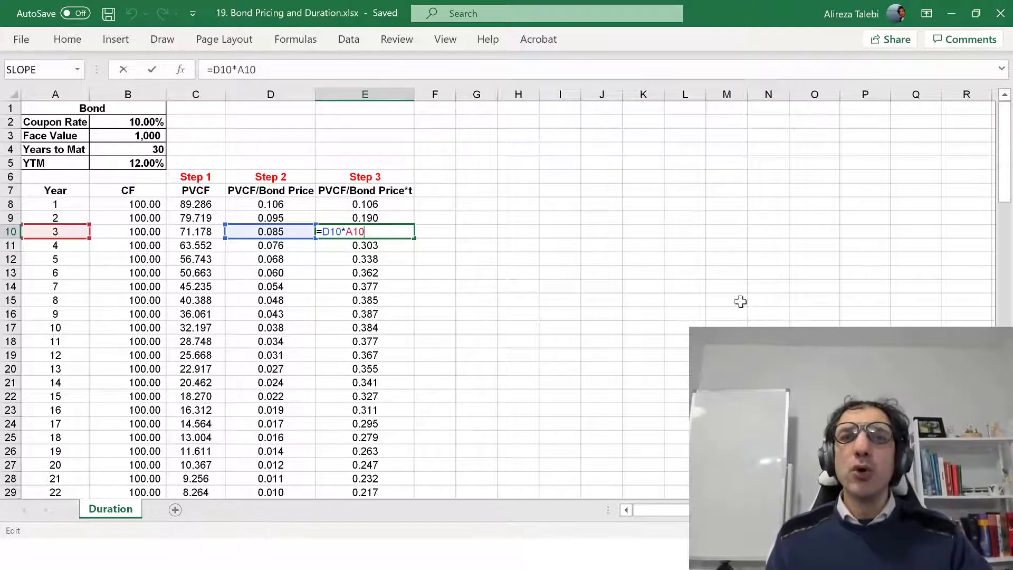
key("ctrl+Return")
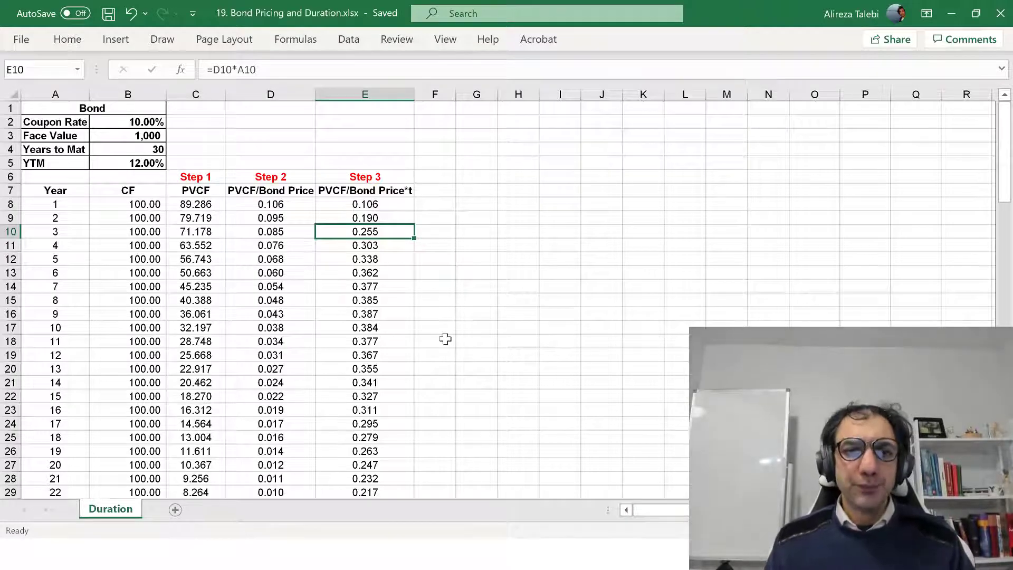
Inspect the Step 4 Duration formula in E38 and the range of weighted values it references
scroll(445, 339, "down", 1)
scroll(446, 338, "down", 1)
scroll(445, 338, "down", 2)
scroll(446, 339, "down", 1)
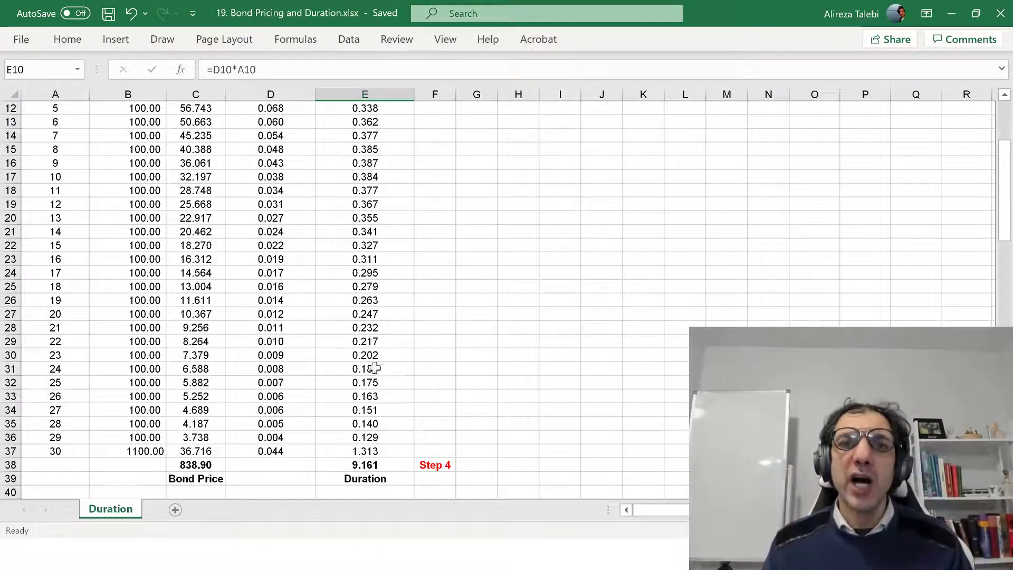
left_click(370, 463)
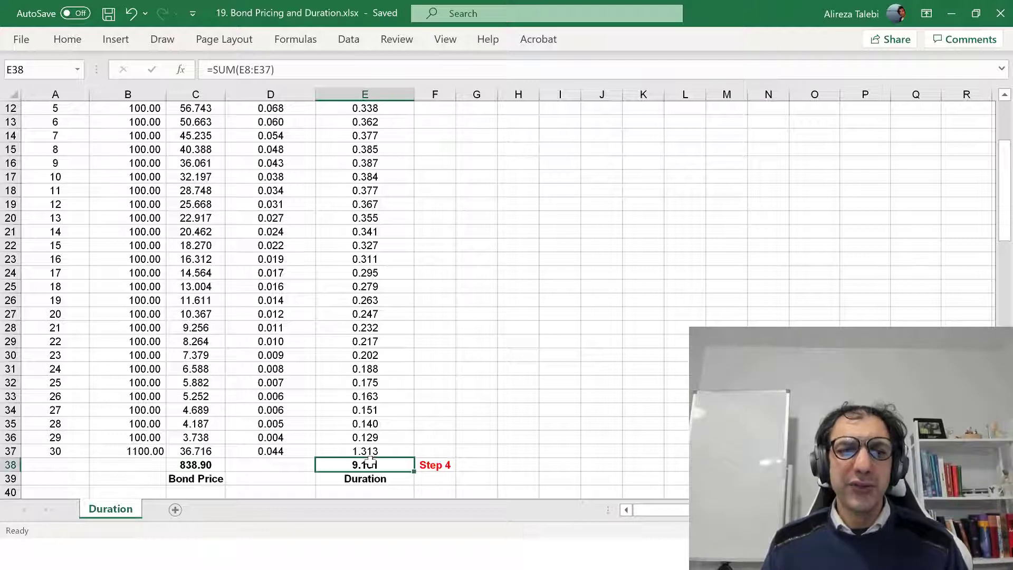
key("F2")
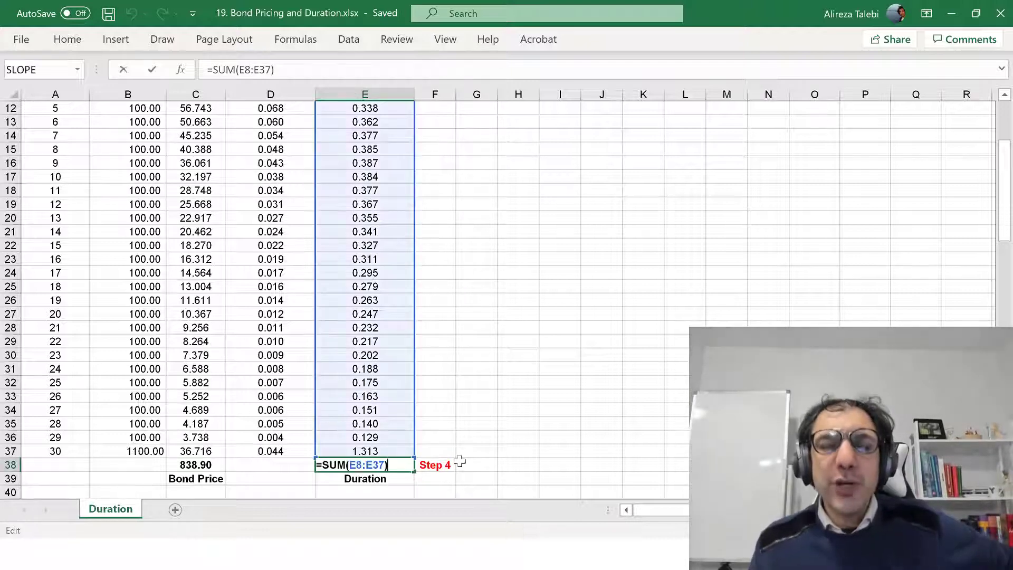
key("ctrl+Return")
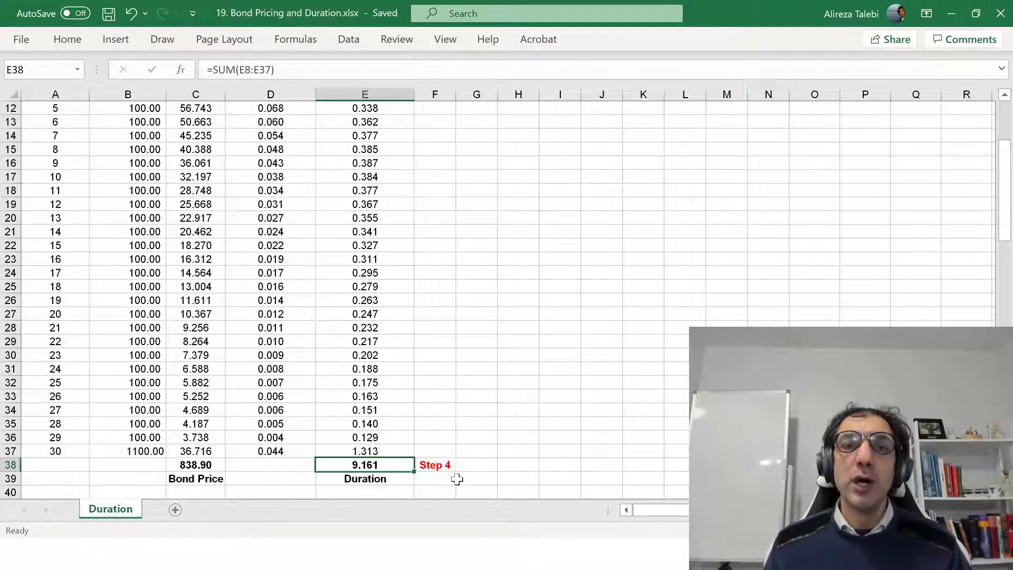
left_click(558, 442)
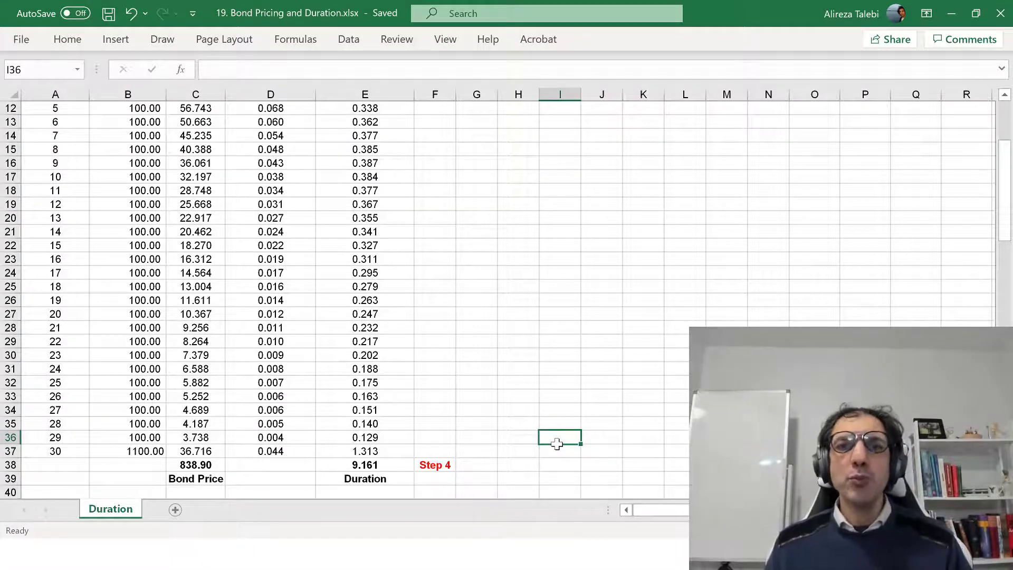
Examine the YTM and Price table with its Yield to Maturity vs. Price chart, checking the formulas in C60 and C76
scroll(557, 443, "down", 1)
scroll(557, 443, "down", 1)
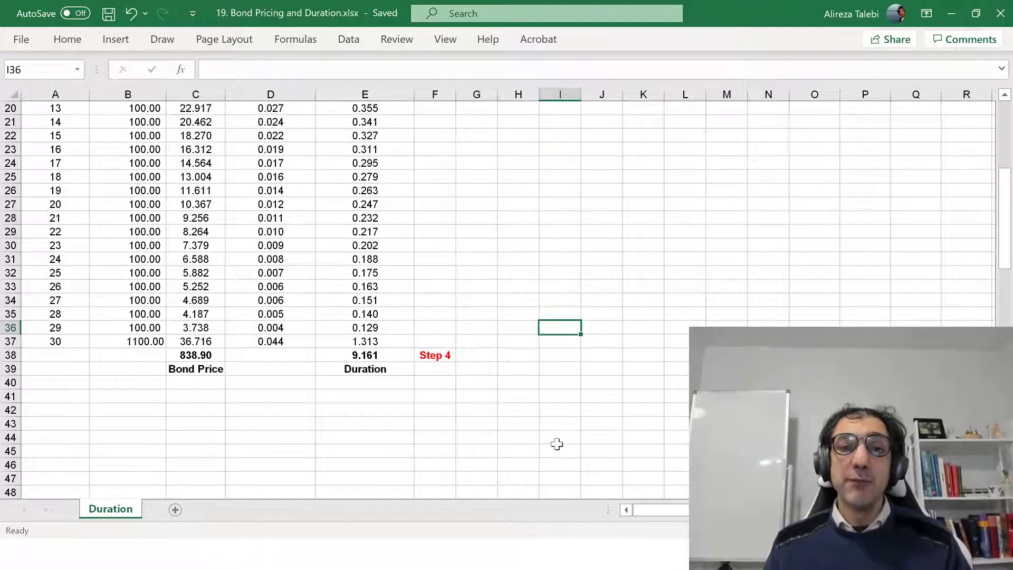
scroll(558, 444, "down", 1)
scroll(557, 444, "down", 3)
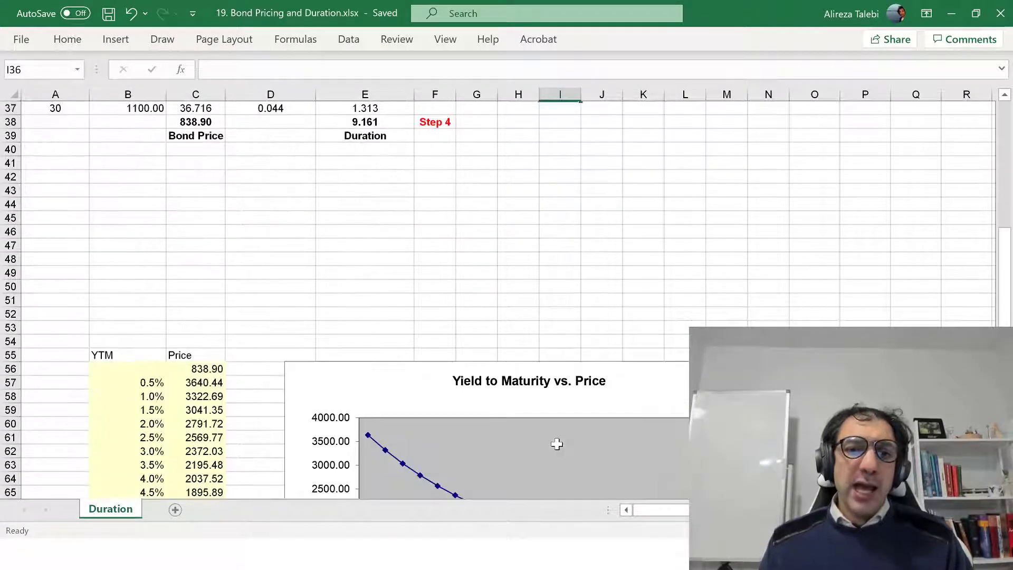
scroll(557, 444, "down", 2)
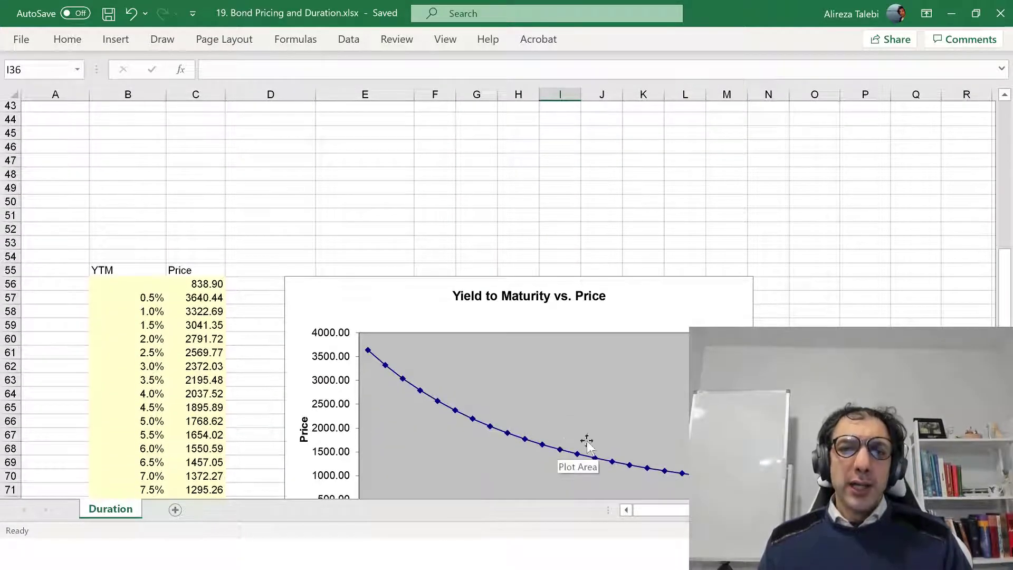
scroll(564, 447, "down", 1)
scroll(565, 448, "down", 1)
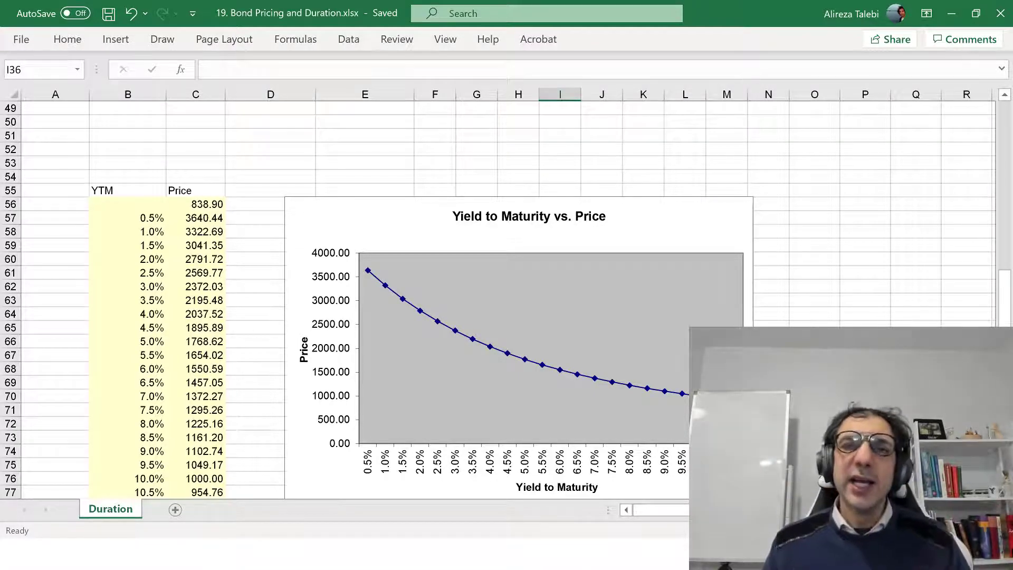
scroll(343, 295, "down", 2)
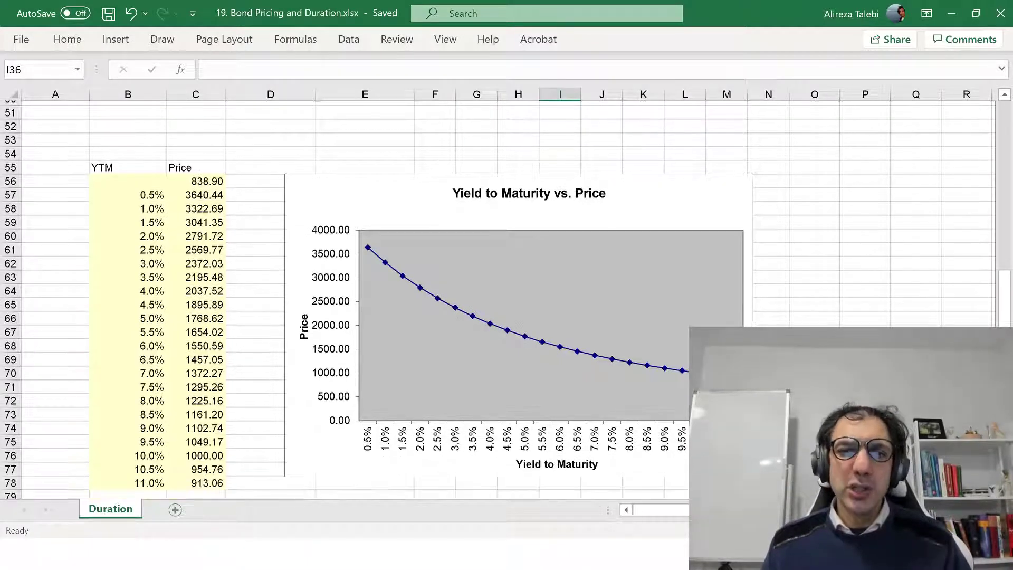
left_click(202, 203)
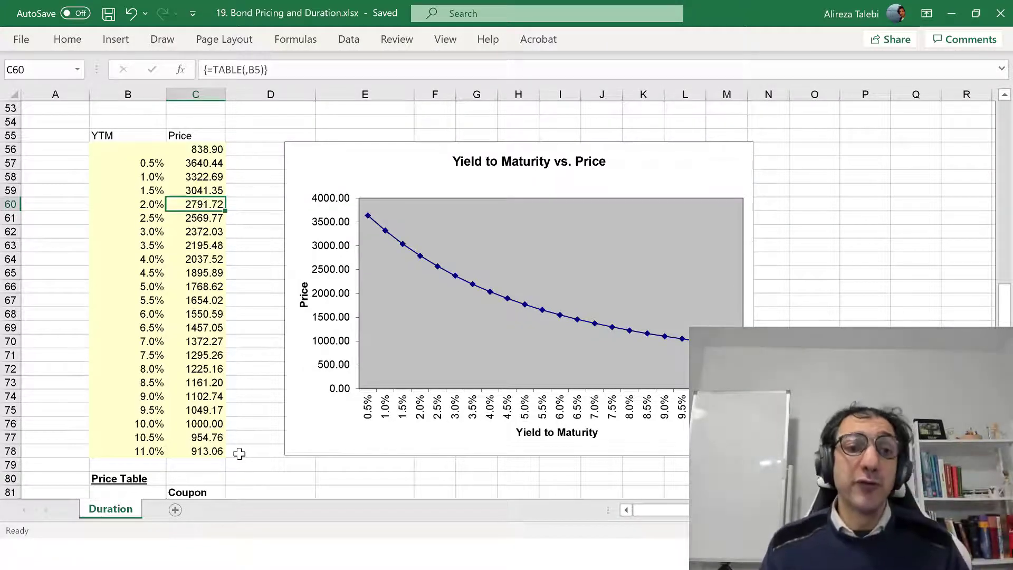
left_click(197, 426)
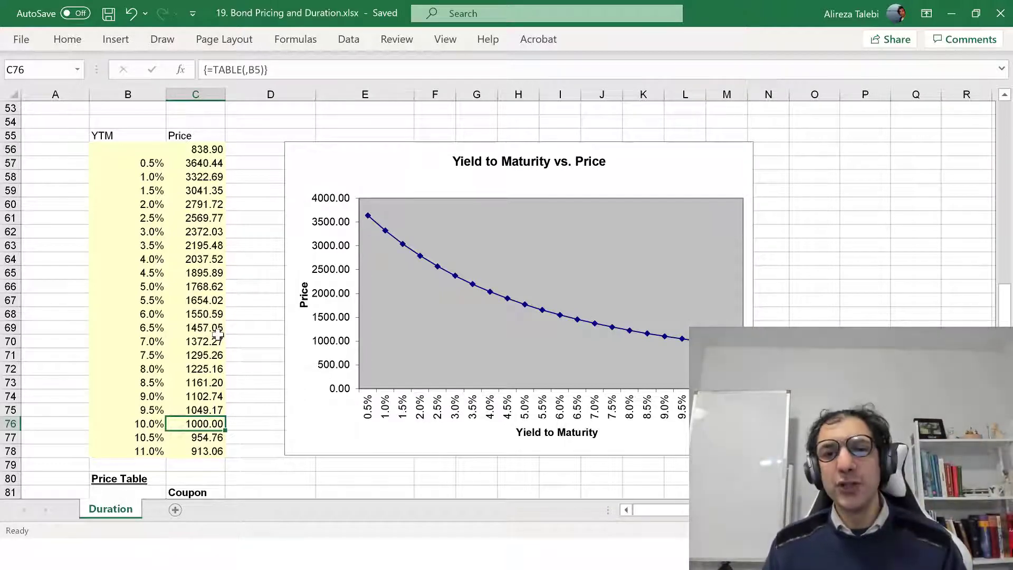
Inspect the Price Table's bond price reference in B82 and the coupon rates along row 82 up to M82
scroll(370, 295, "down", 6)
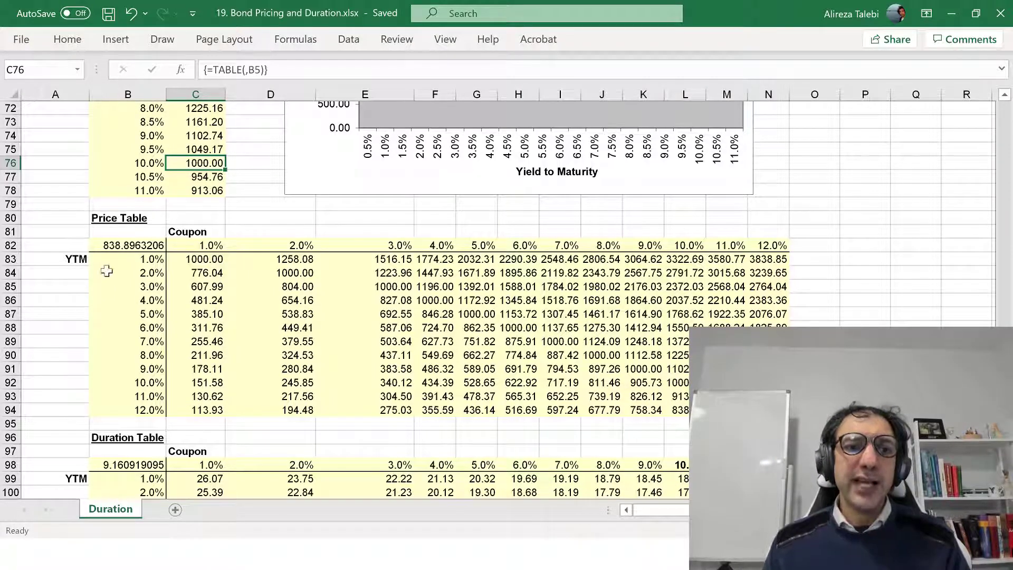
left_click(124, 244)
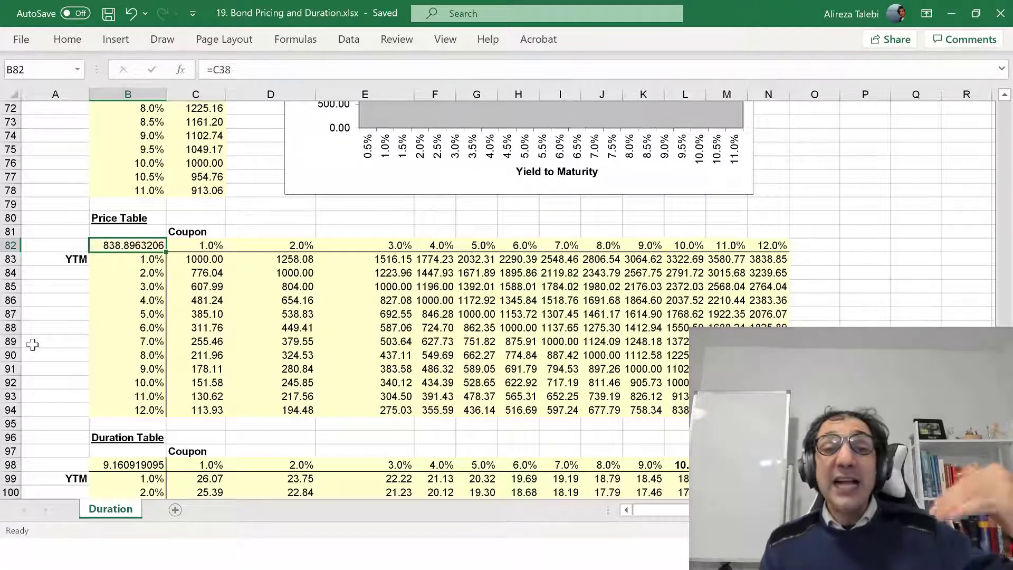
left_click(193, 248)
key("Right")
key("Right")
key("Right")
key("Right")
key("Right")
key("Right")
key("Right")
key("Right")
key("Right")
key("Right")
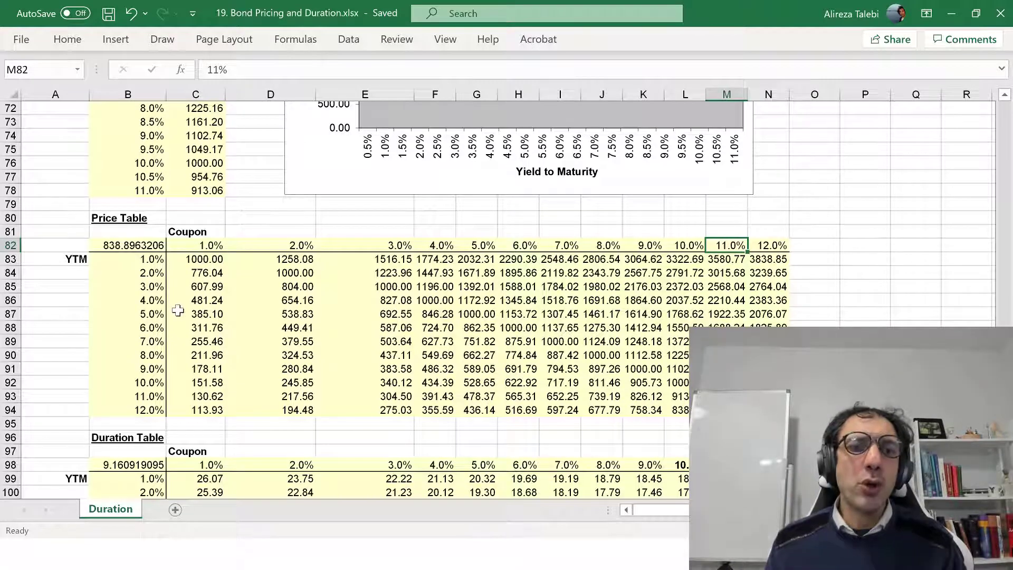
Compare the Price Table entries in C83 and D83, and follow the 1% coupon prices down to the 12% YTM row in C94
left_click(186, 261)
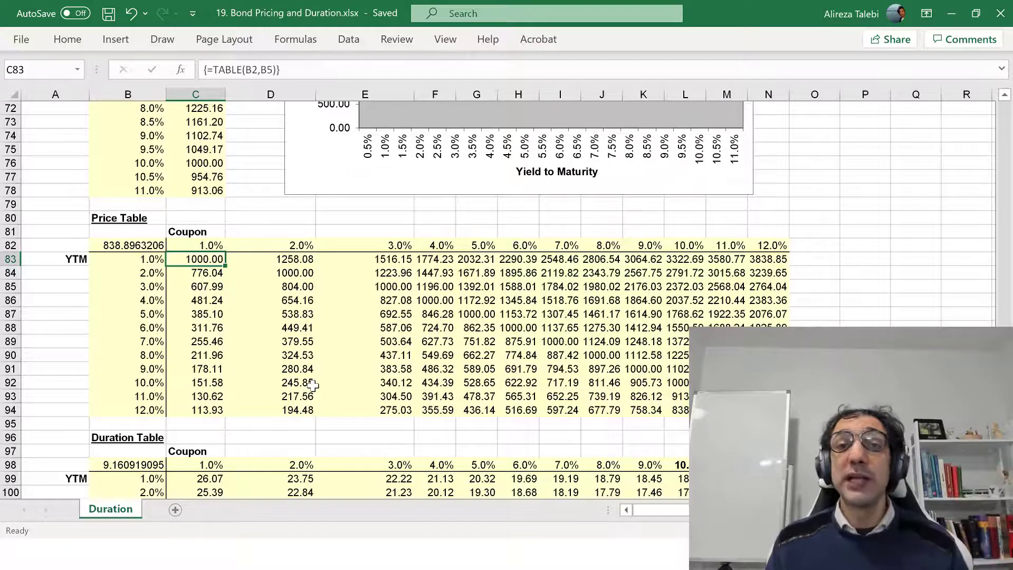
key("Right")
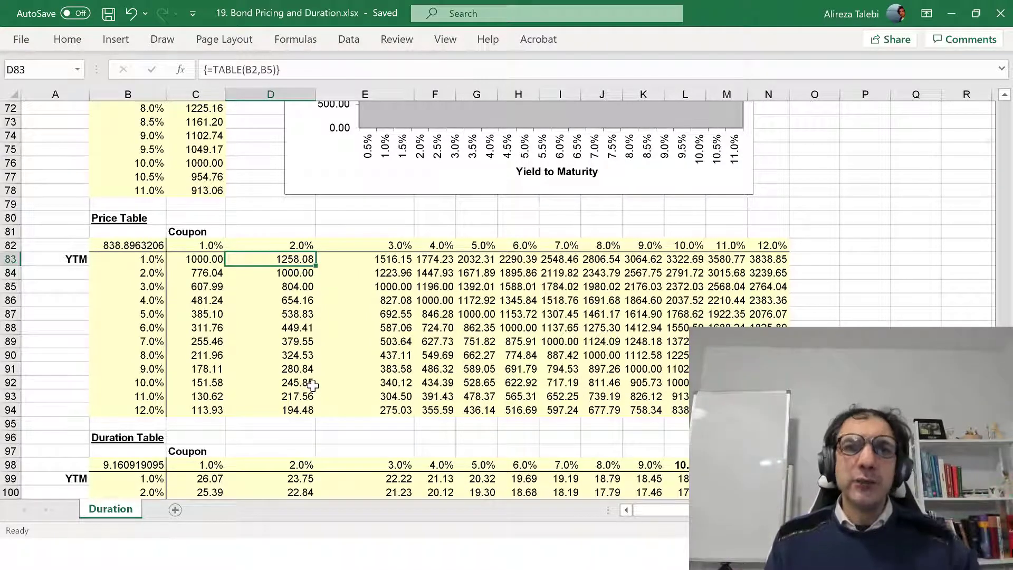
left_click(125, 271)
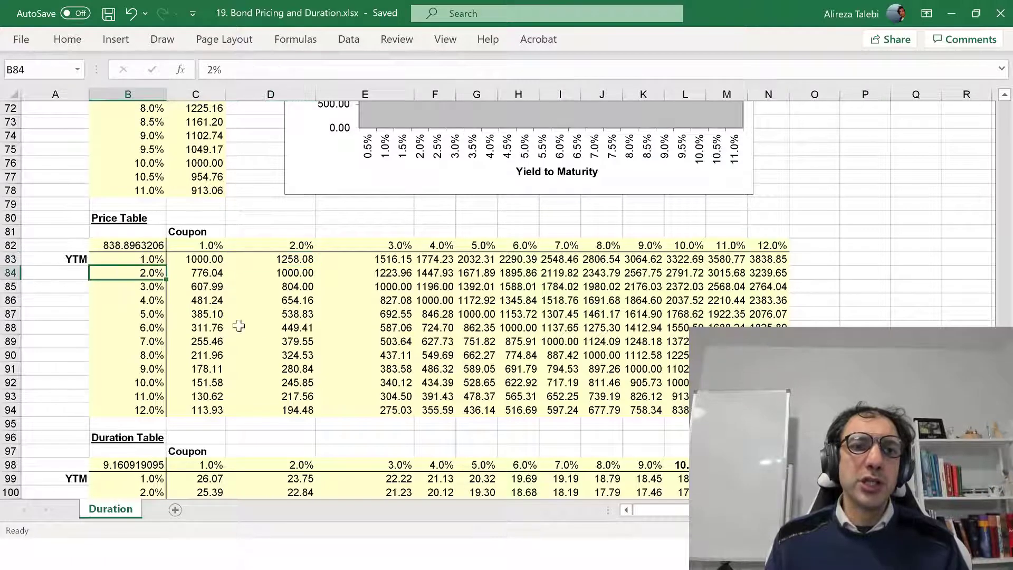
left_click(198, 258)
key("Down")
key("Down")
key("Down")
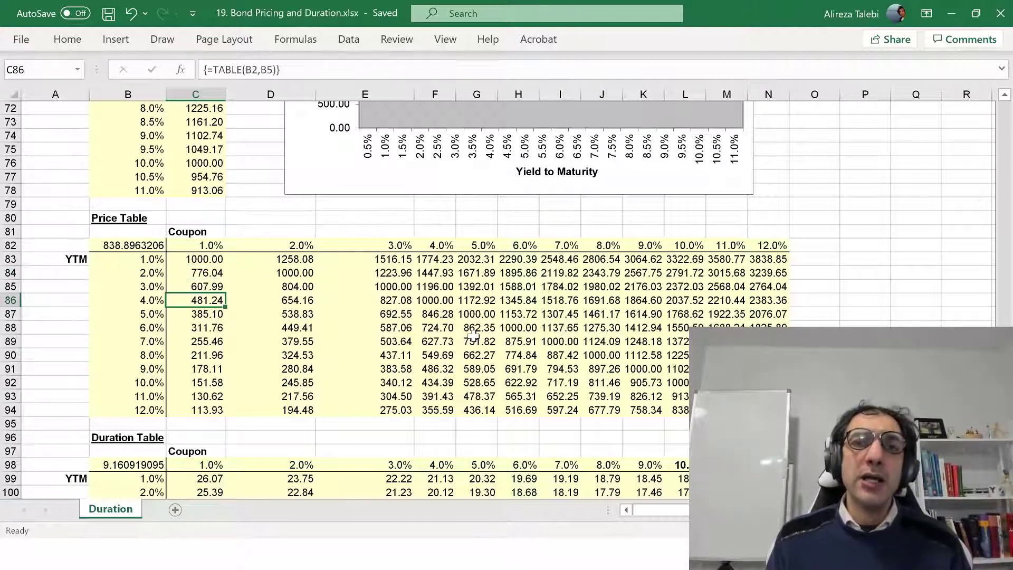
key("Down")
key("Down")
key("Down")
key("Down")
key("Down")
key("Down")
key("Down")
key("Down")
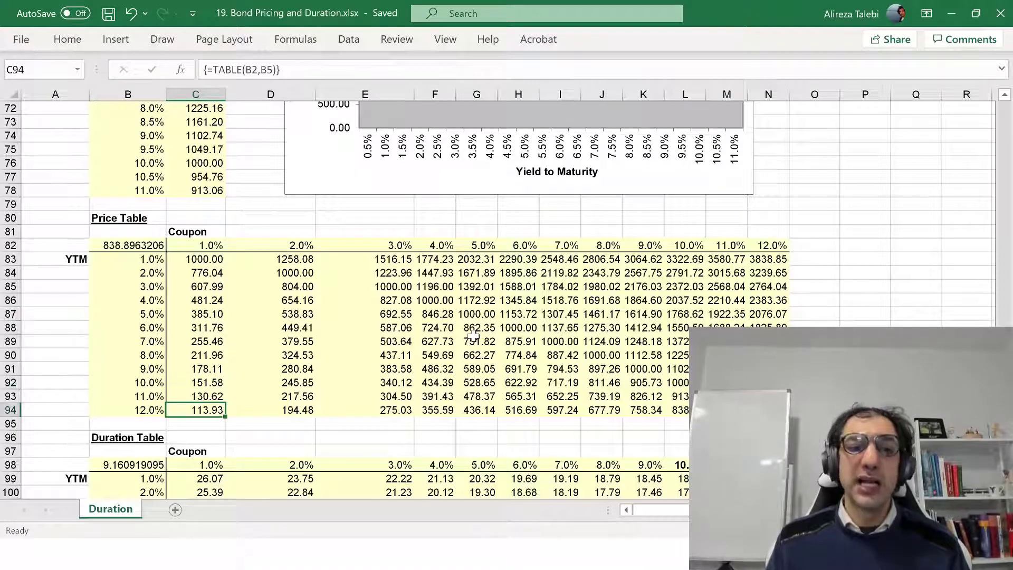
Inspect the Duration Table formulas in C100 and C99, and compare durations at 1% YTM across coupons up to E99
scroll(474, 335, "down", 4)
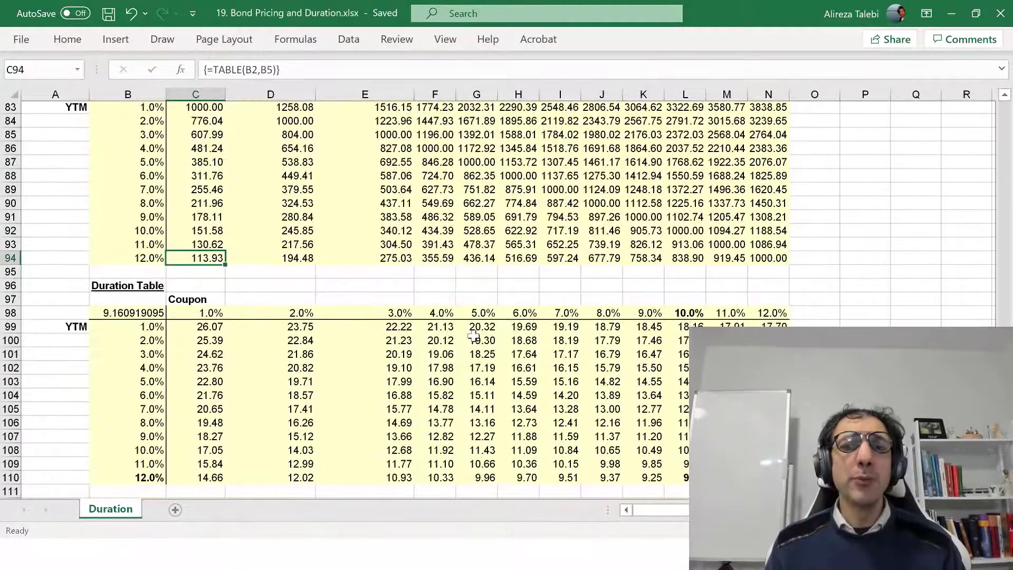
scroll(473, 336, "down", 2)
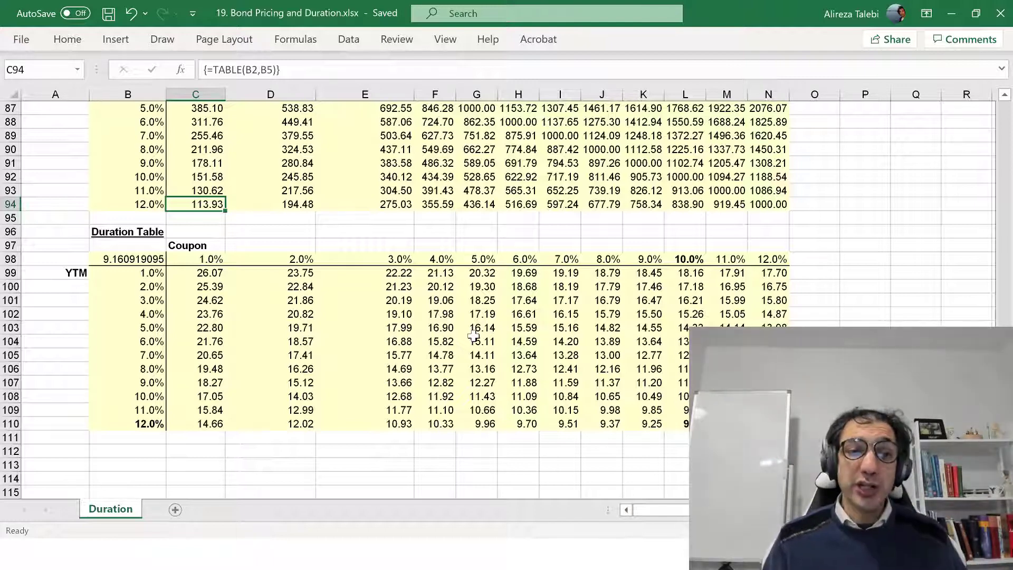
left_click(176, 286)
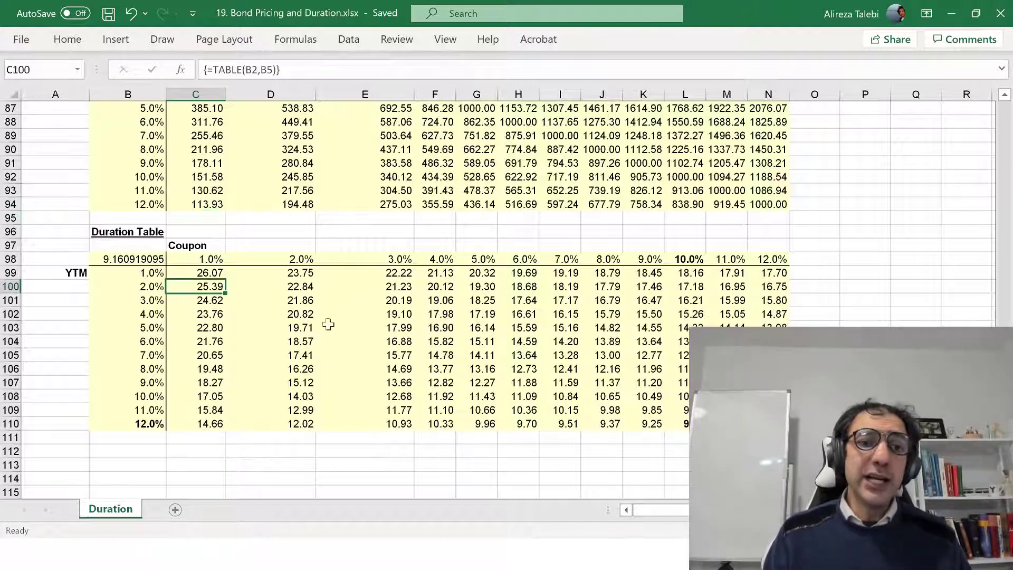
key("Up")
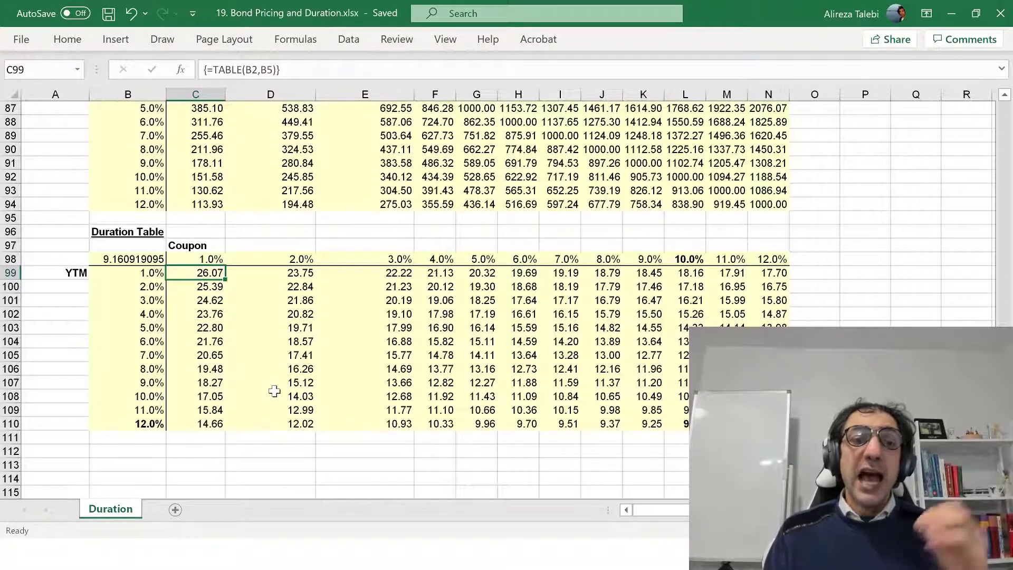
key("Right")
key("Right")
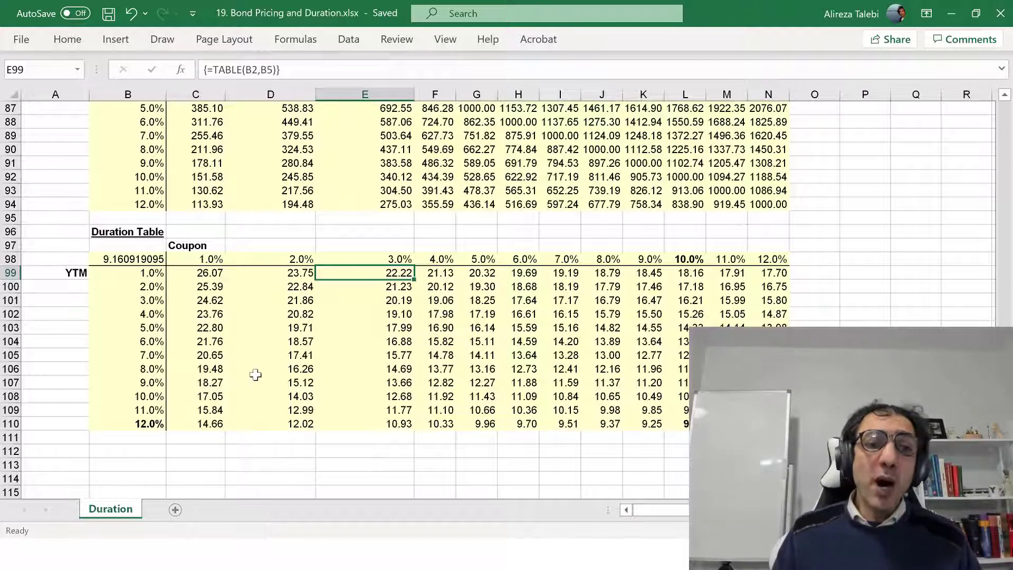
Follow the 1% coupon durations in the Duration Table from C99 down to the 12% YTM row in C110
left_click(199, 275)
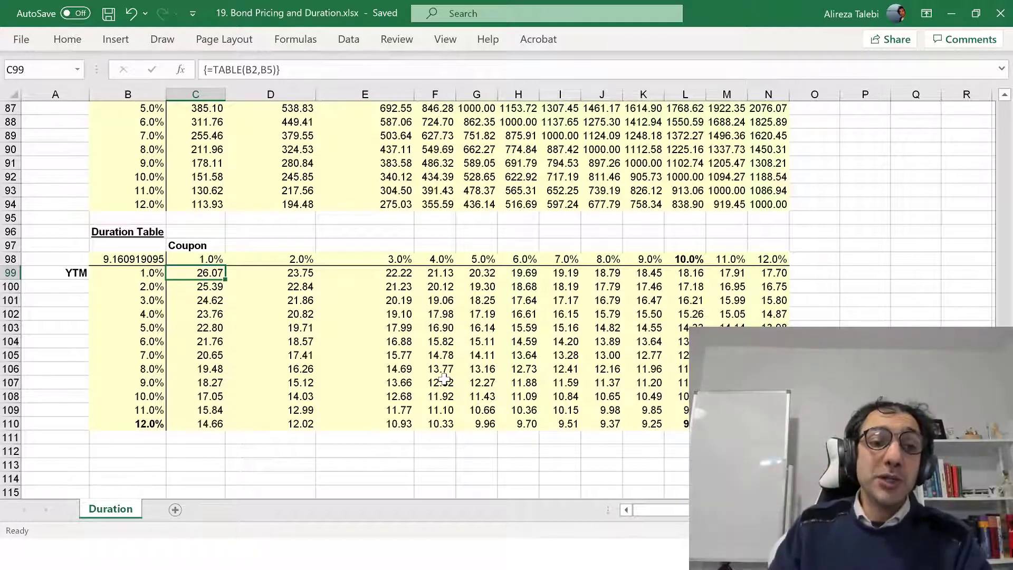
key("Down")
key("Down")
key("Down")
key("Down")
key("Down")
key("Down")
key("Down")
key("Down")
key("Down")
key("Down")
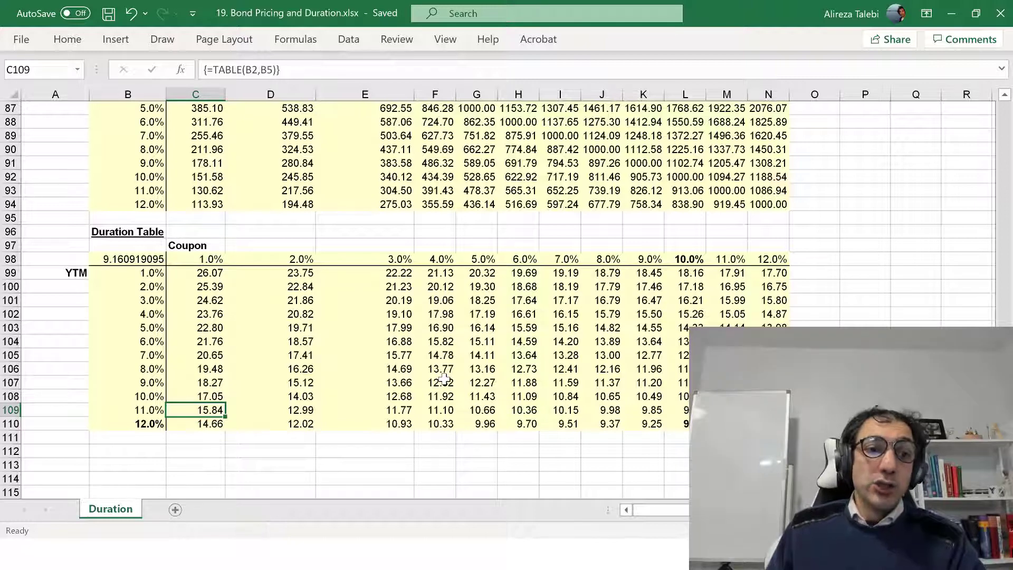
key("Down")
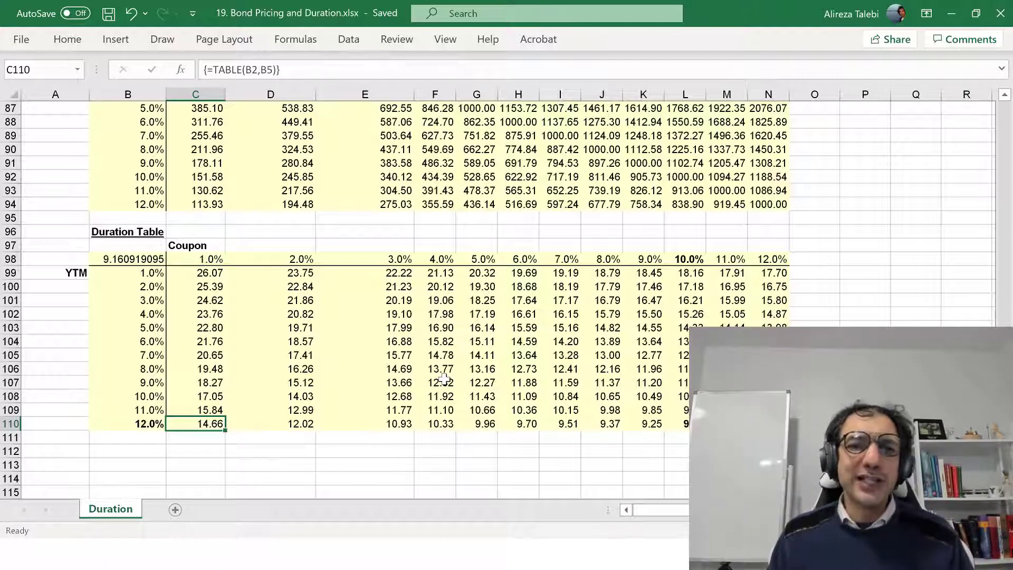
left_click(487, 346)
left_click(385, 444)
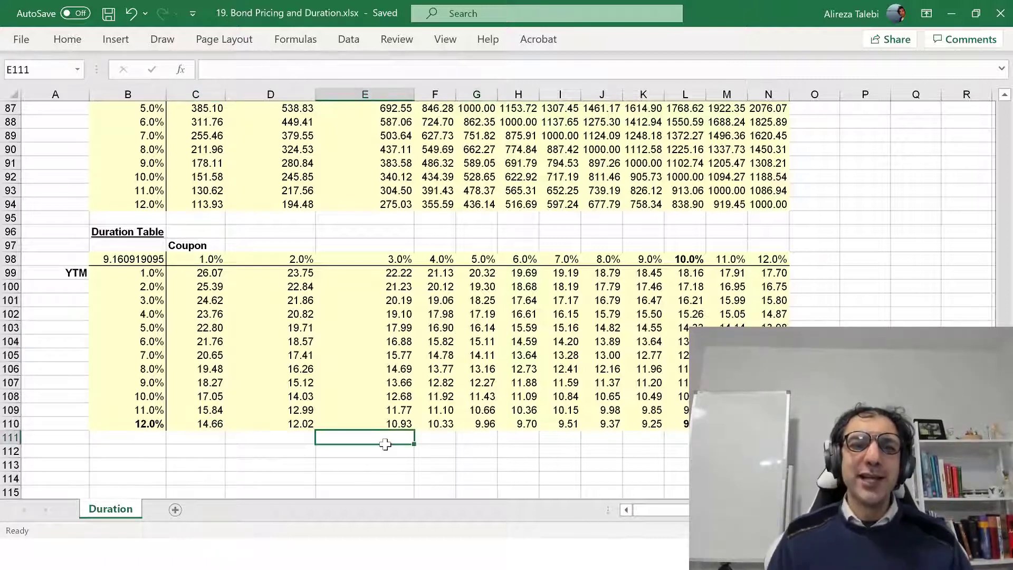